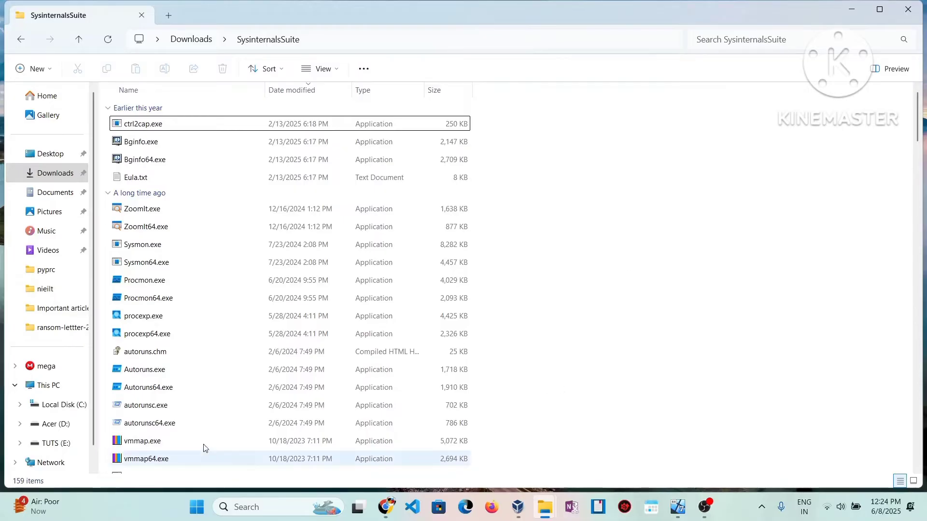
Step: Open a Command Prompt in the SysinternalsSuite folder and move its window so the file list stays visible
{"action": "mouse_move", "coordinate": [165, 337]}
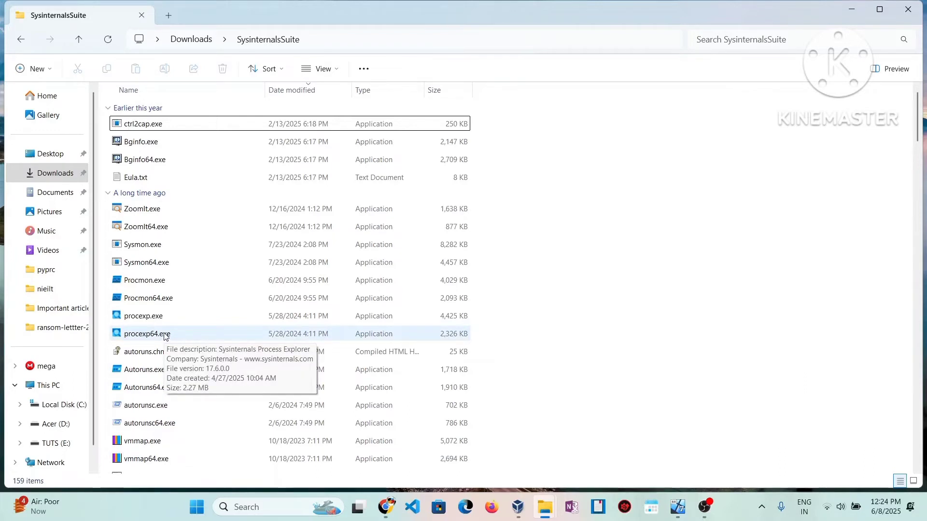
{"action": "left_click", "coordinate": [363, 36]}
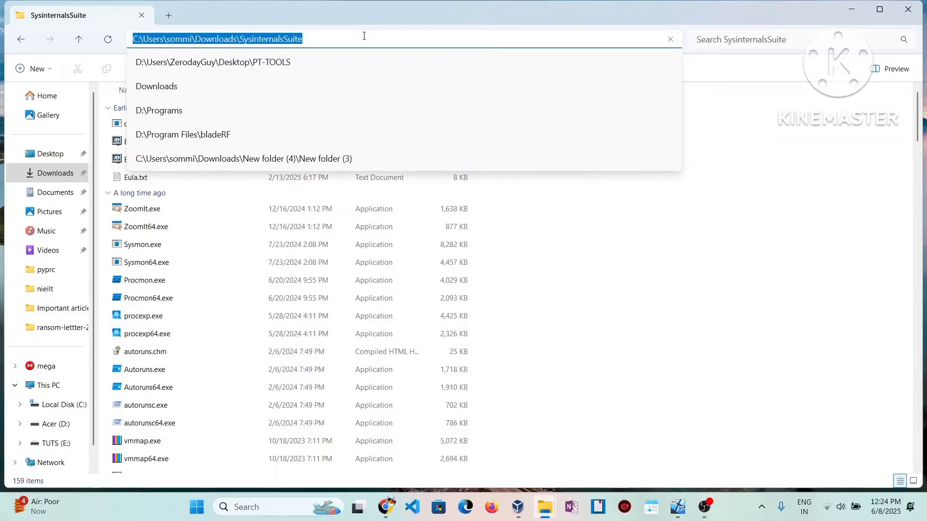
{"action": "type", "text": "cmd"}
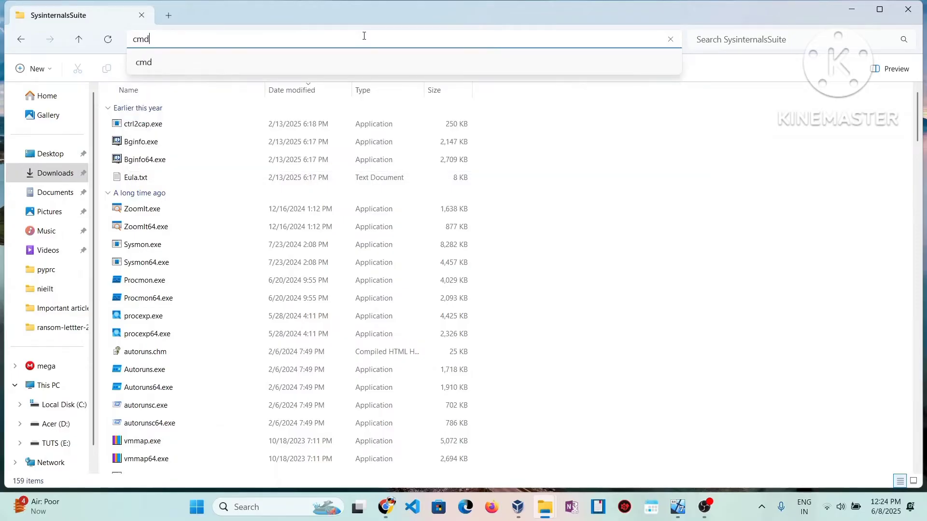
{"action": "key", "text": "Return"}
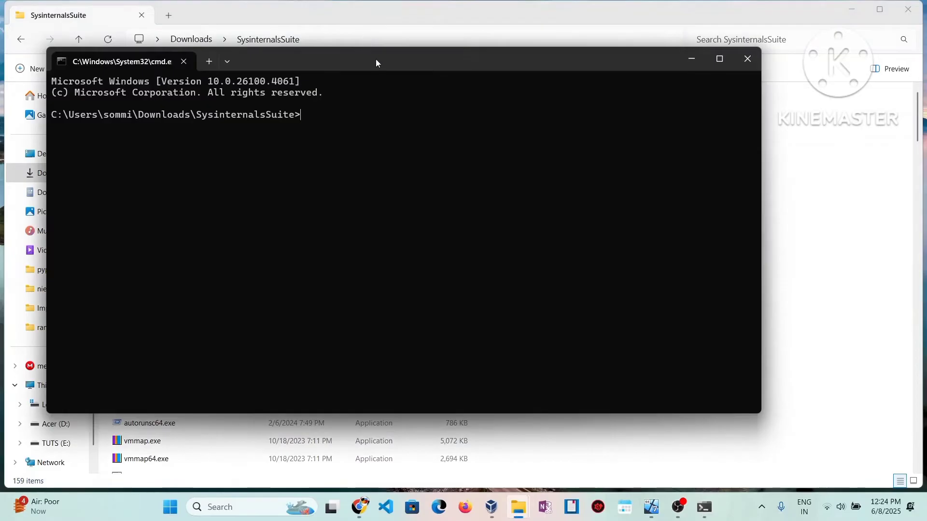
{"action": "left_click_drag", "start_coordinate": [376, 59], "coordinate": [604, 146]}
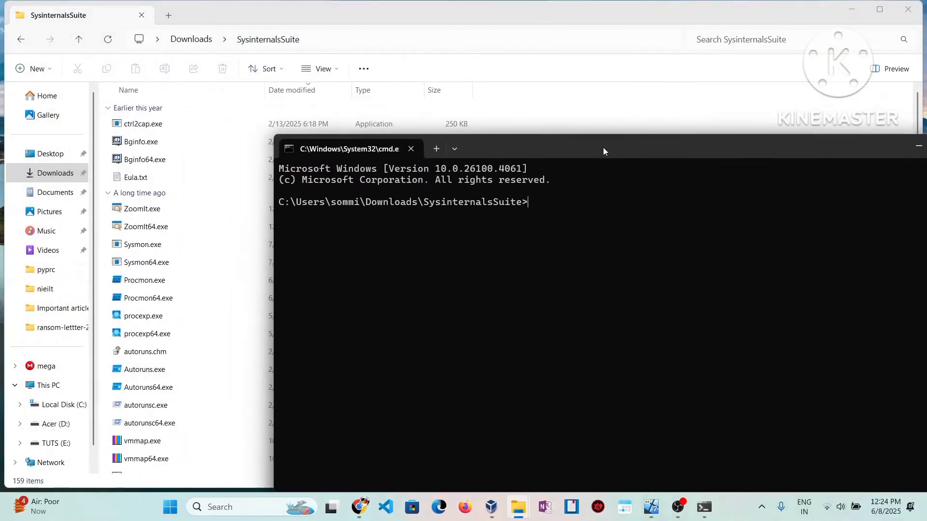
Step: Run procexp64.exe from the command line to launch the 64-bit Process Explorer
{"action": "type", "text": "proc"}
{"action": "type", "text": "d"}
{"action": "key", "text": "Tab"}
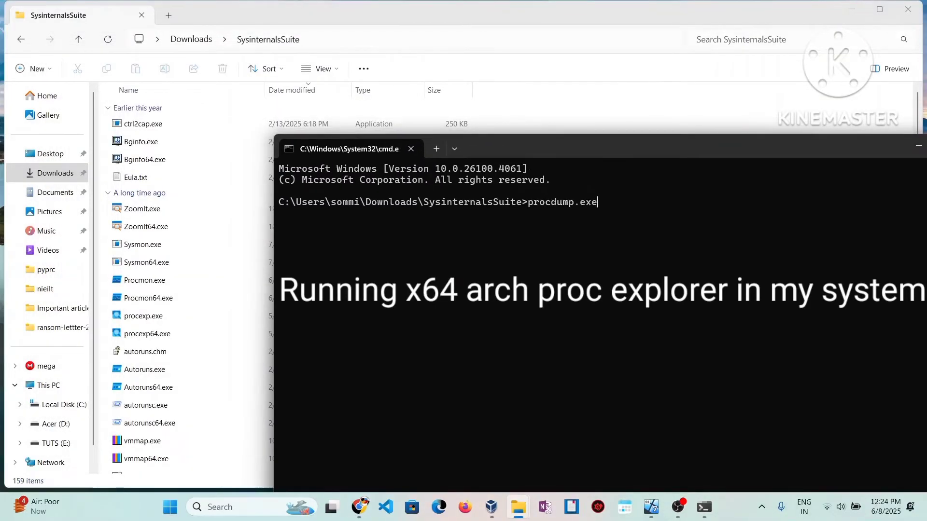
{"action": "key", "text": "Tab"}
{"action": "key", "text": "Tab"}
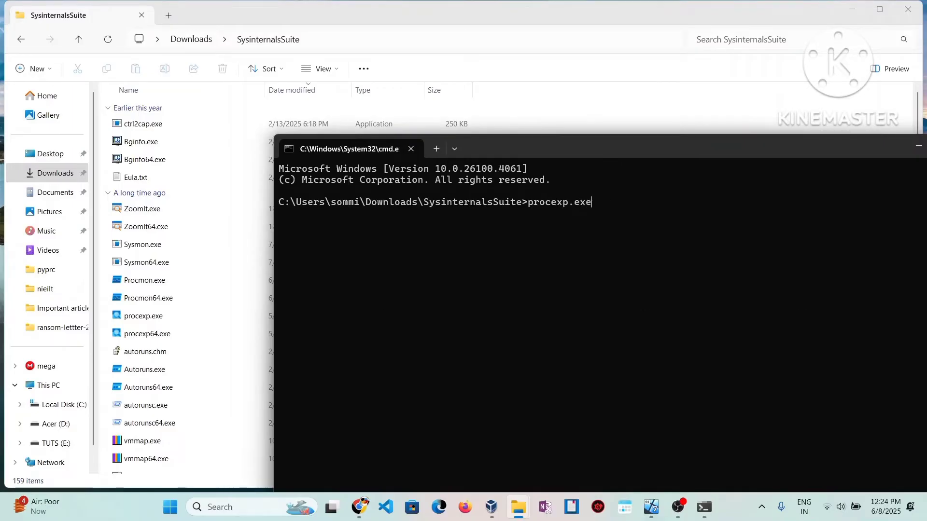
{"action": "key", "text": "Tab"}
{"action": "key", "text": "Return"}
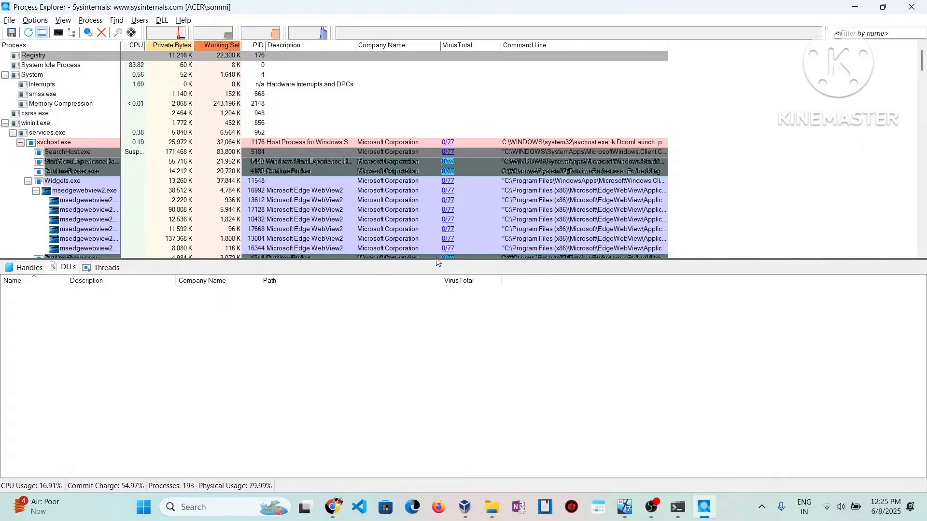
Step: Show the DLLs of the RuntimeBroker.exe process below Widgets.exe and hide the lower pane
{"action": "left_click", "coordinate": [436, 257]}
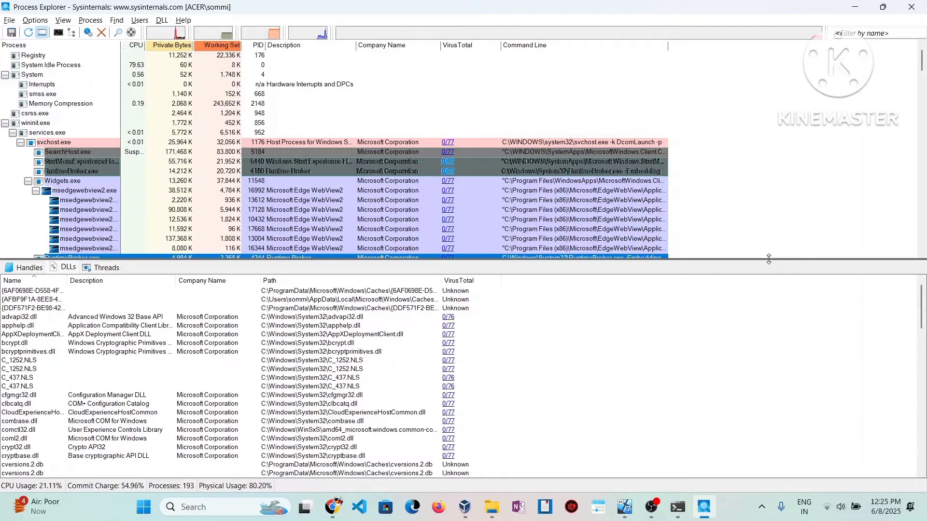
{"action": "left_click_drag", "start_coordinate": [771, 262], "coordinate": [769, 399]}
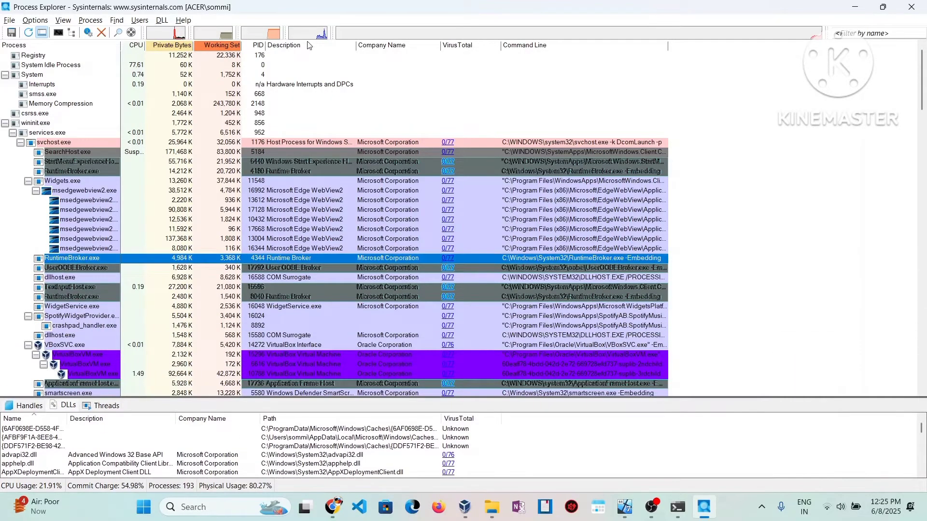
{"action": "left_click", "coordinate": [162, 21]}
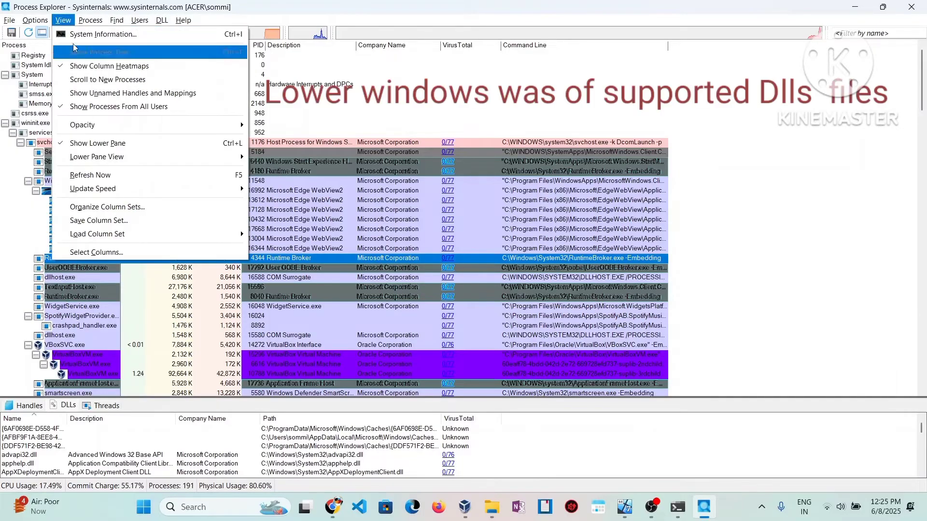
{"action": "left_click", "coordinate": [283, 13]}
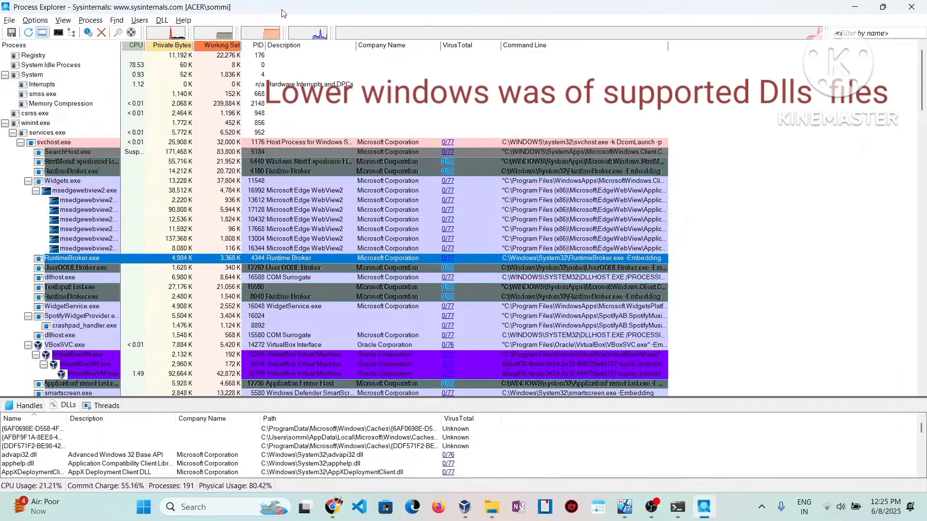
{"action": "left_click", "coordinate": [39, 32]}
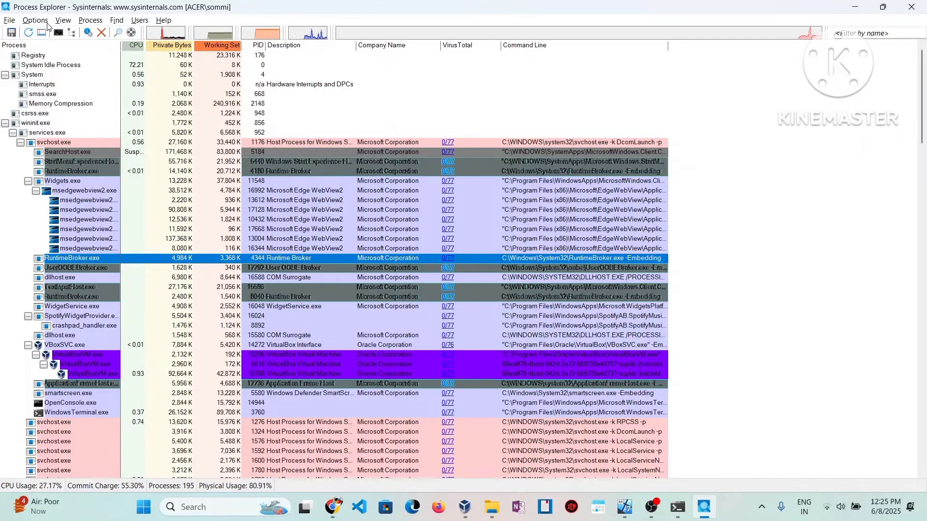
Step: Remove the Command Line, VirusTotal, Description and Company Name columns from the process list
{"action": "left_click", "coordinate": [63, 20]}
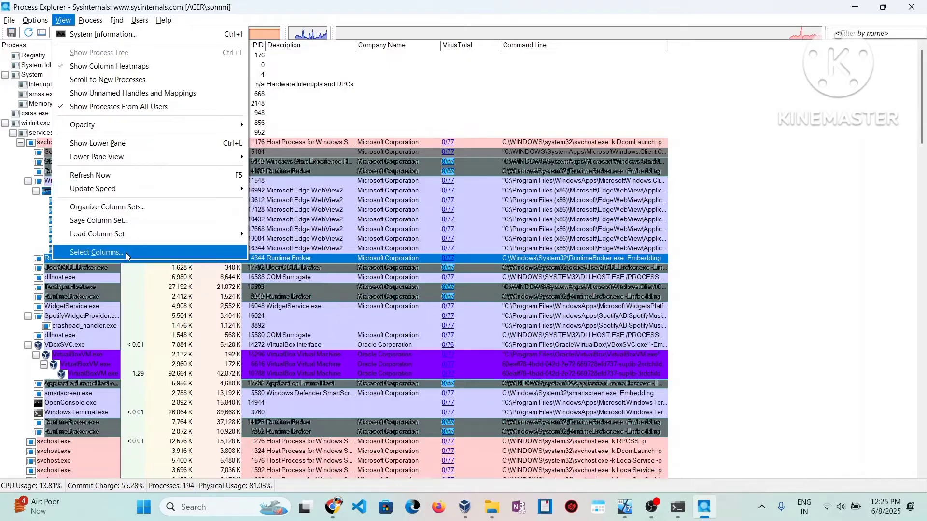
{"action": "left_click", "coordinate": [104, 252]}
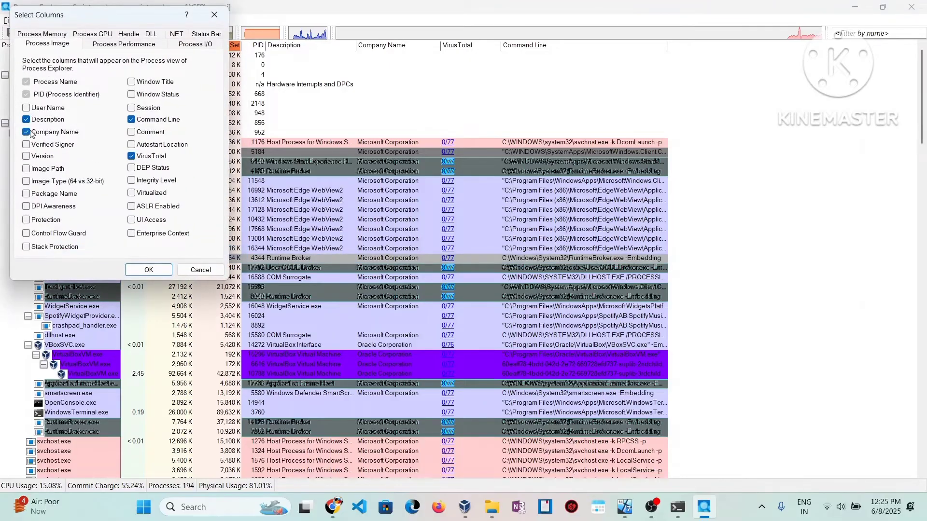
{"action": "left_click", "coordinate": [131, 120]}
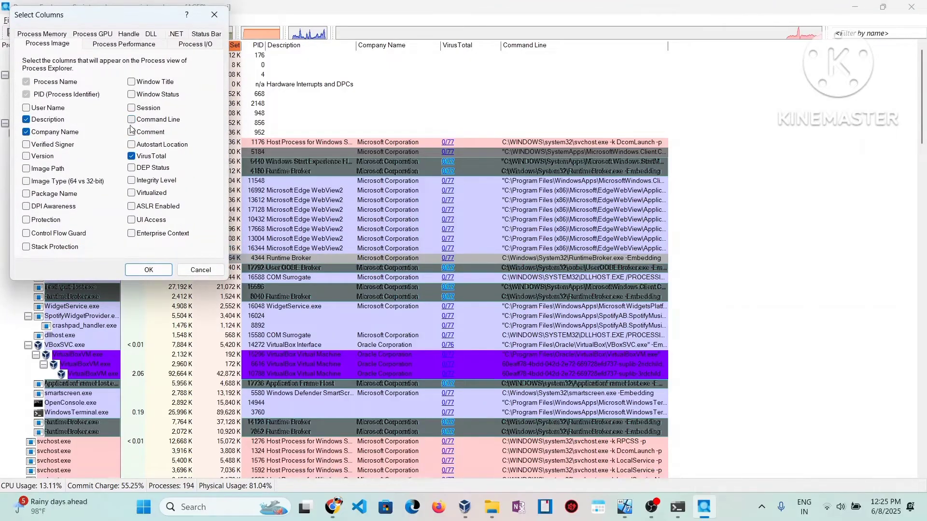
{"action": "left_click", "coordinate": [131, 156]}
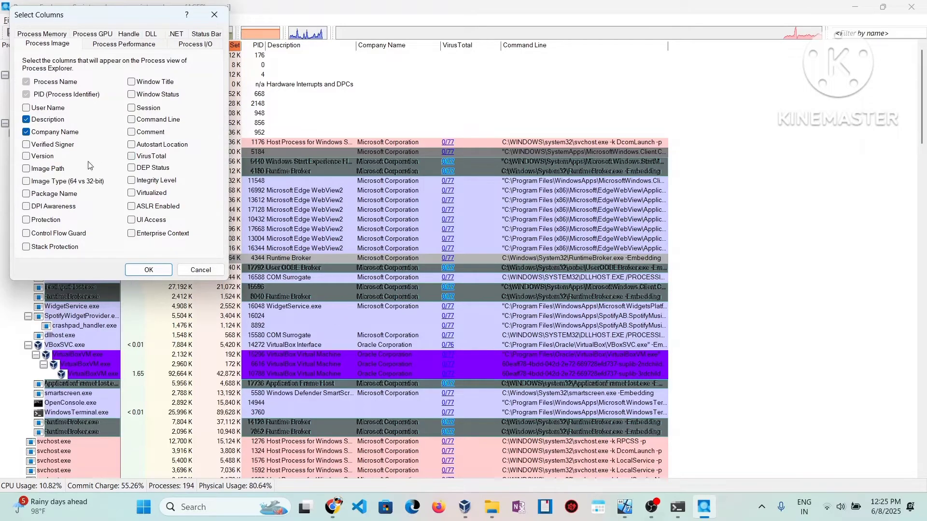
{"action": "left_click", "coordinate": [26, 120]}
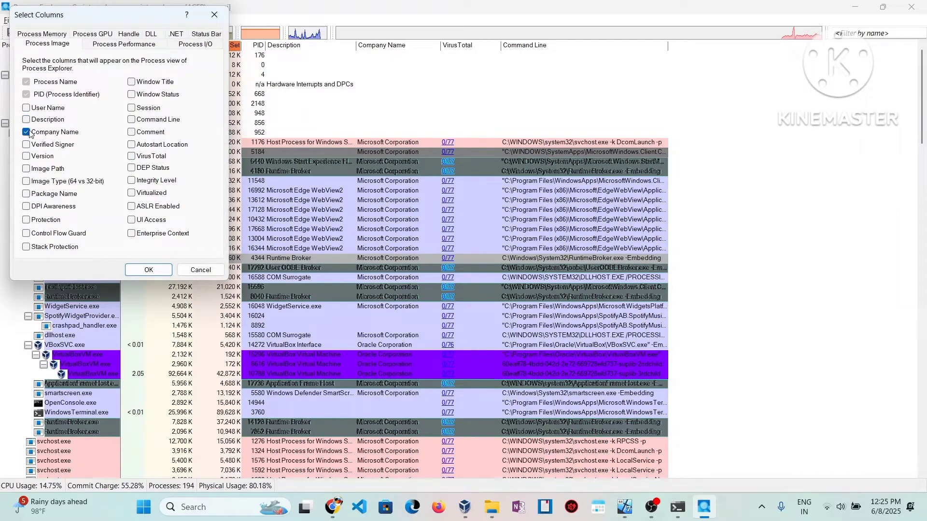
{"action": "left_click", "coordinate": [58, 133]}
{"action": "left_click", "coordinate": [148, 270]}
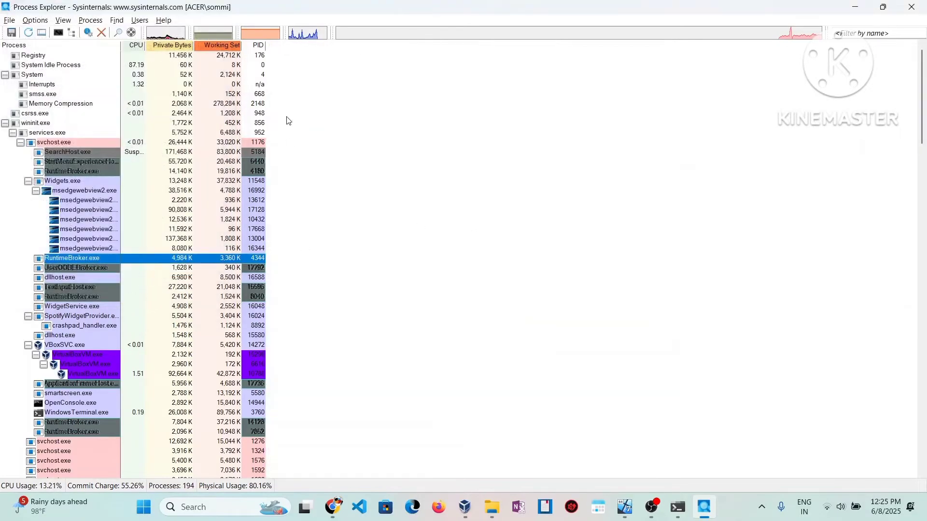
Step: Widen the PID and Working Set columns of the process list
{"action": "double_click", "coordinate": [267, 45]}
{"action": "left_click_drag", "start_coordinate": [268, 45], "coordinate": [388, 44]}
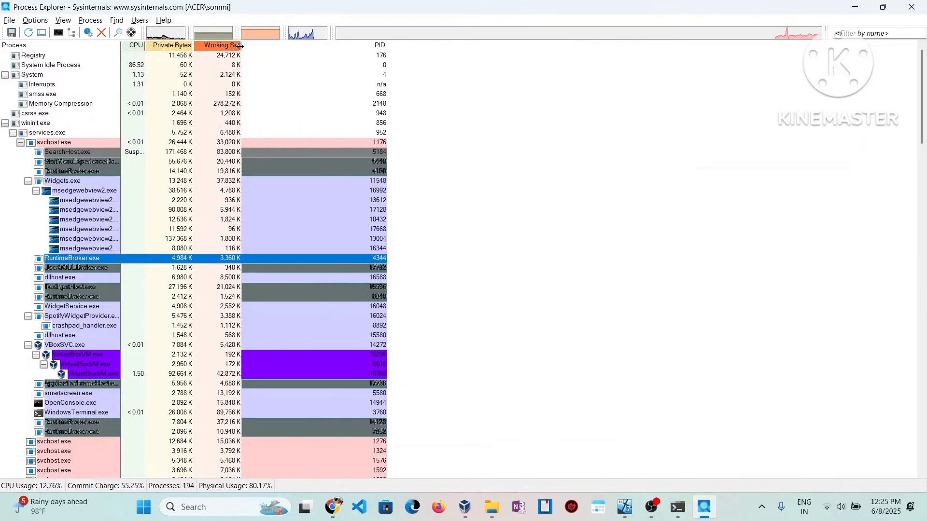
{"action": "left_click_drag", "start_coordinate": [241, 45], "coordinate": [343, 45]}
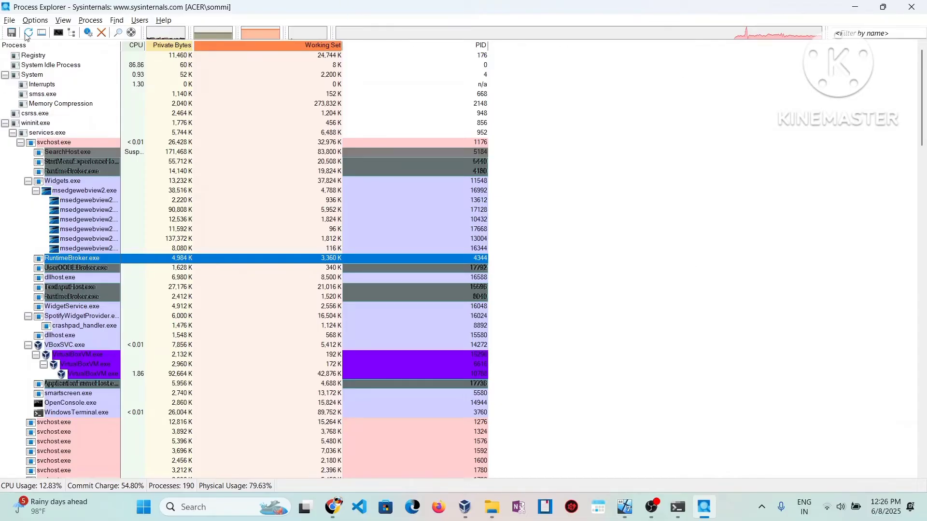
Step: Add the VirusTotal column to the process list
{"action": "left_click", "coordinate": [61, 21]}
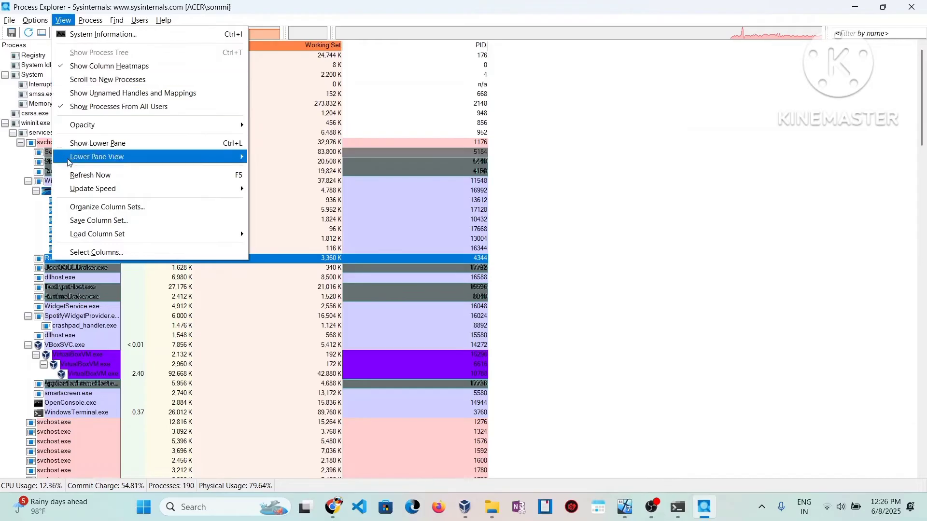
{"action": "left_click", "coordinate": [106, 253]}
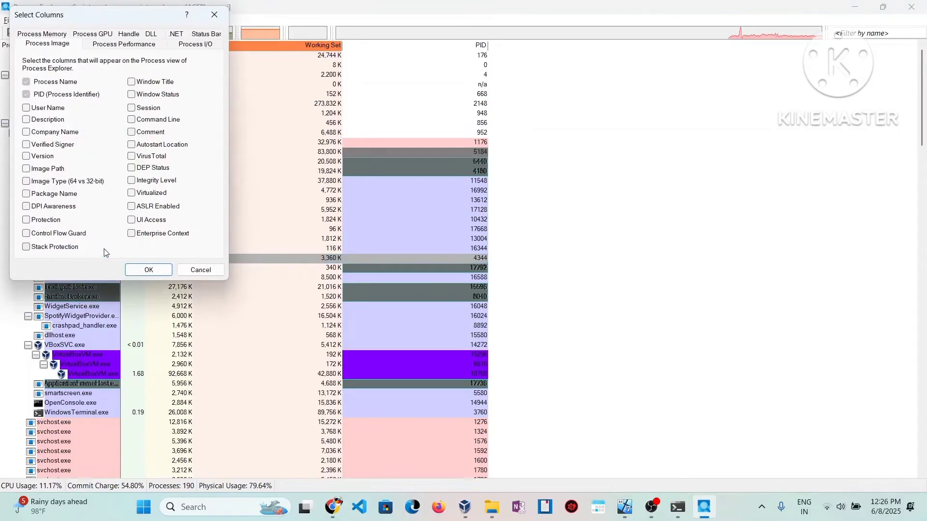
{"action": "left_click", "coordinate": [132, 156]}
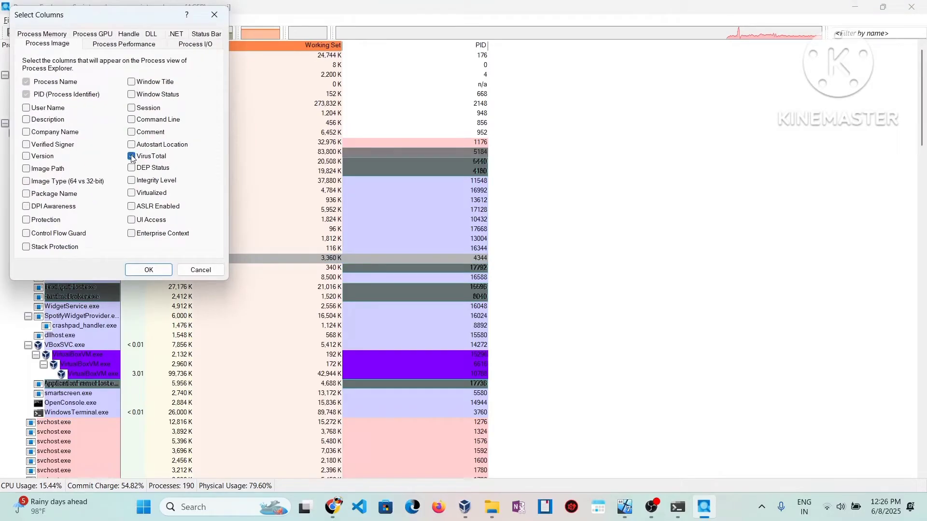
{"action": "left_click", "coordinate": [150, 270]}
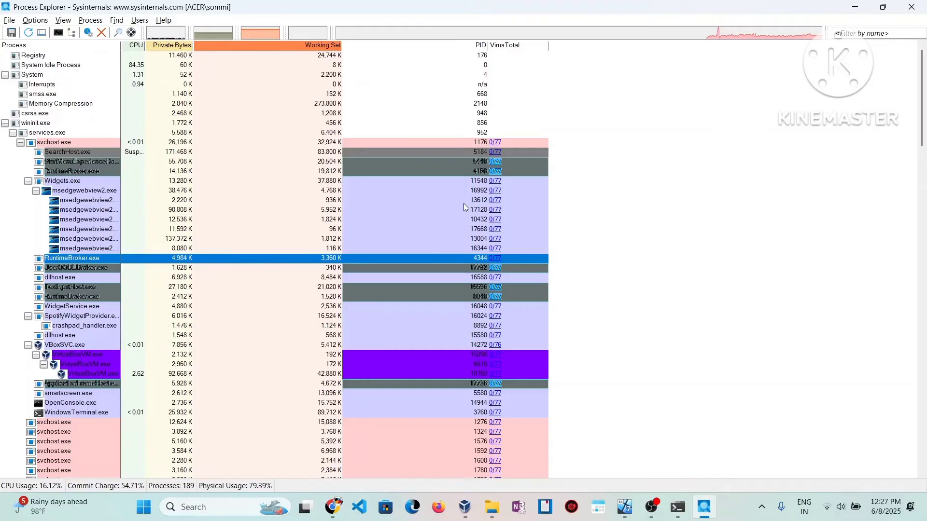
Step: Find the process QcomWlanSrvx64.exe, open its VirusTotal report and view the report's summary
{"action": "scroll", "coordinate": [464, 204], "scroll_direction": "down", "scroll_amount": 7}
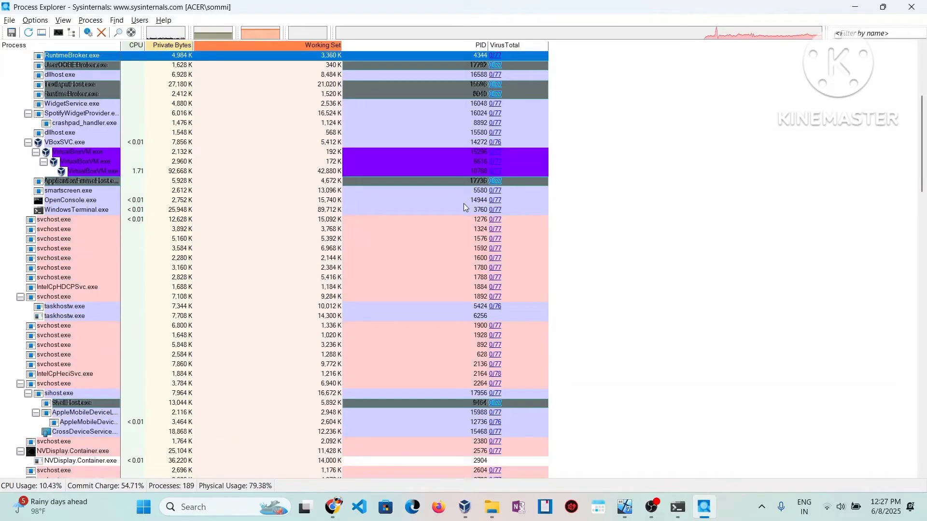
{"action": "scroll", "coordinate": [464, 204], "scroll_direction": "down", "scroll_amount": 13}
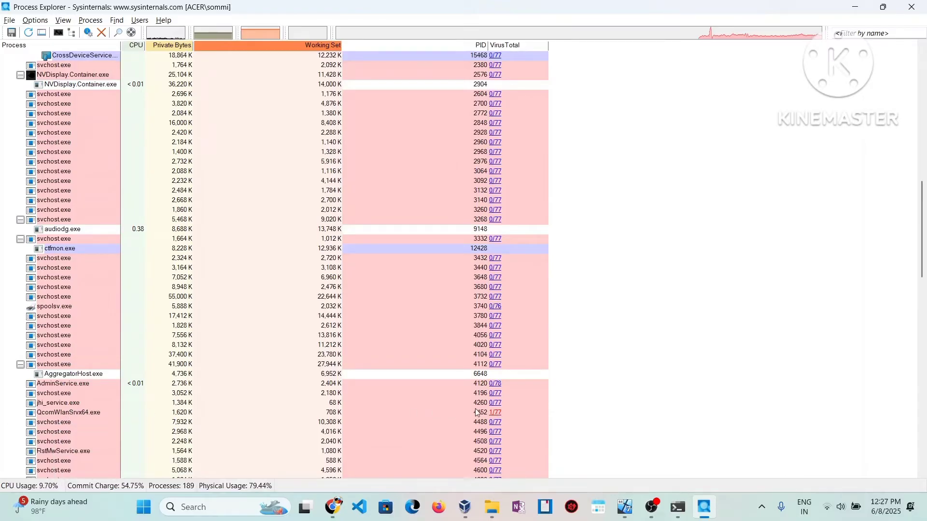
{"action": "left_click", "coordinate": [500, 412]}
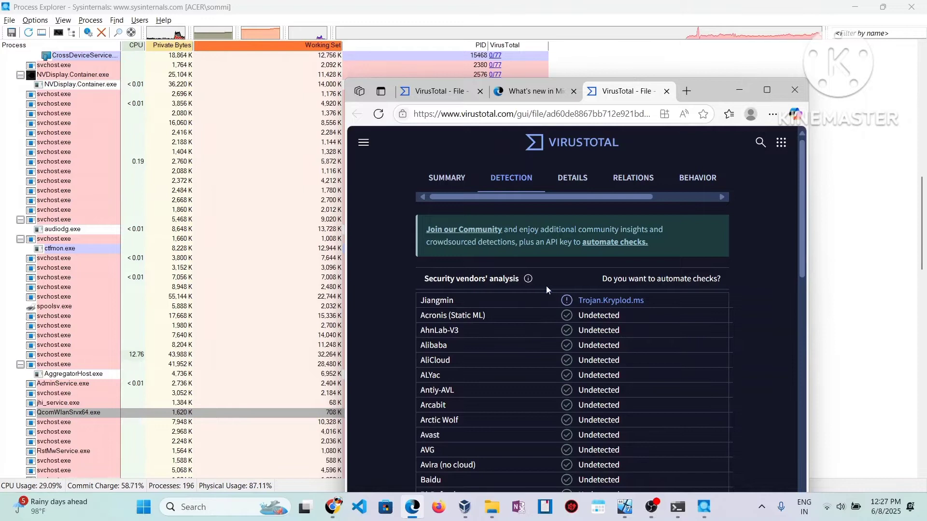
{"action": "left_click", "coordinate": [437, 178]}
{"action": "scroll", "coordinate": [528, 311], "scroll_direction": "down", "scroll_amount": 1}
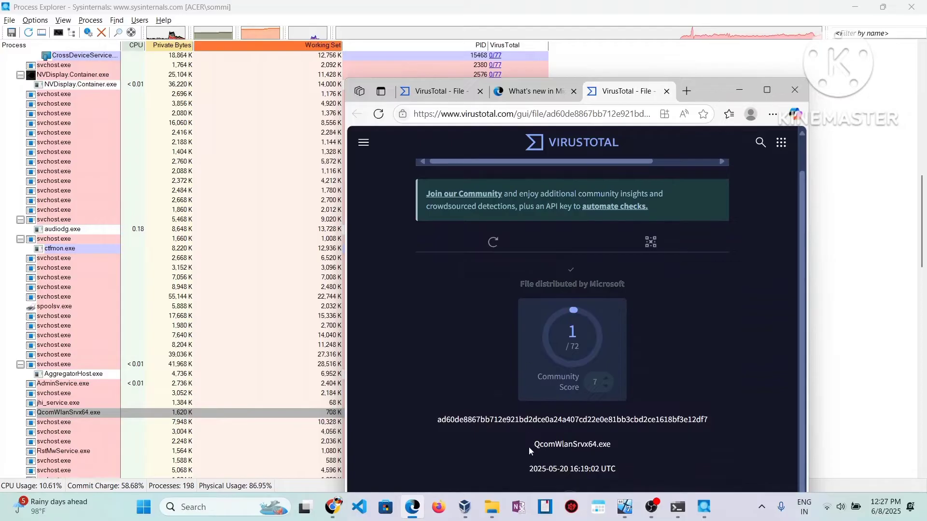
Step: Search the web for QcomWlanSrvx64.exe from the VirusTotal report and return to the report
{"action": "left_click_drag", "start_coordinate": [531, 444], "coordinate": [612, 439]}
{"action": "right_click", "coordinate": [586, 445]}
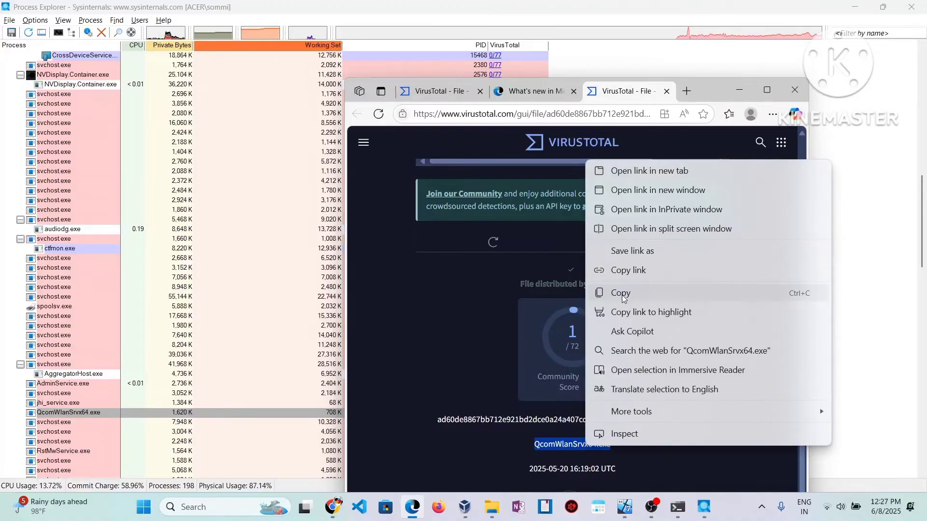
{"action": "left_click", "coordinate": [632, 351]}
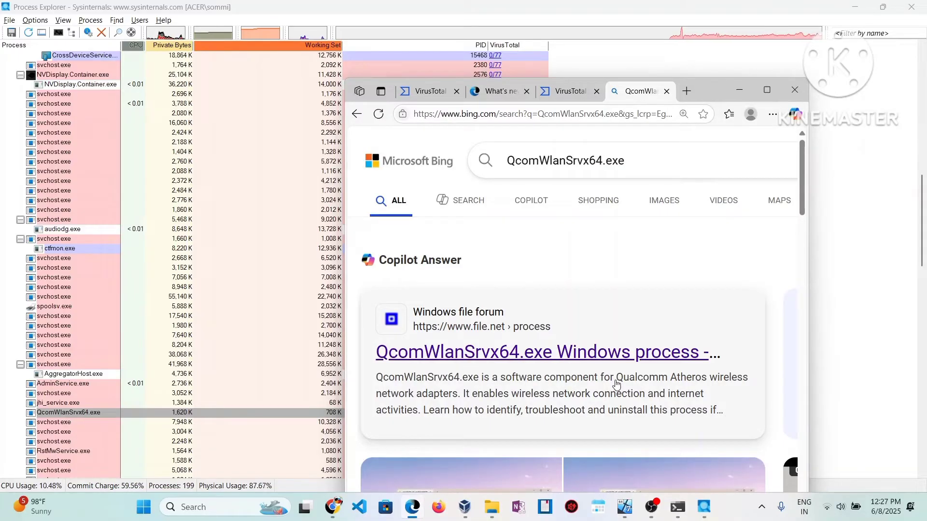
{"action": "left_click", "coordinate": [554, 96]}
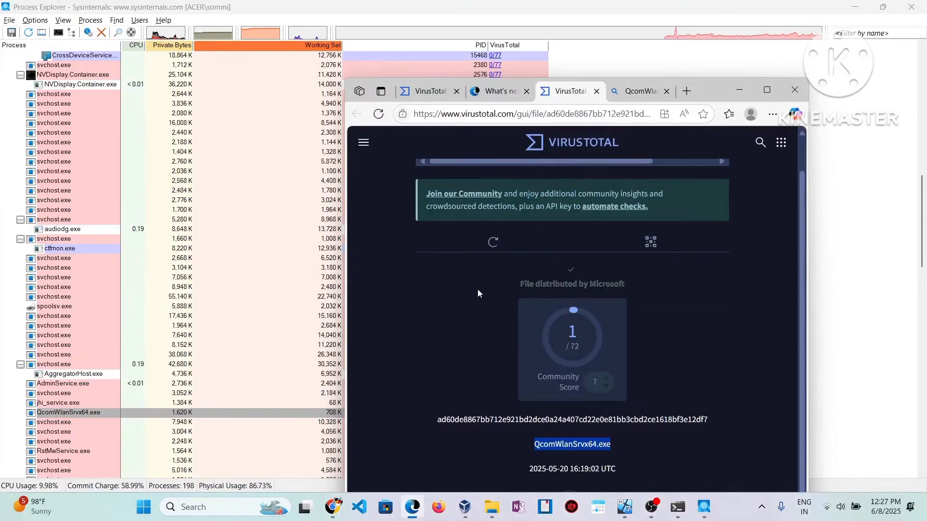
Step: Switch back to Process Explorer, add the Command Line column to the process list and widen it
{"action": "left_click", "coordinate": [739, 89]}
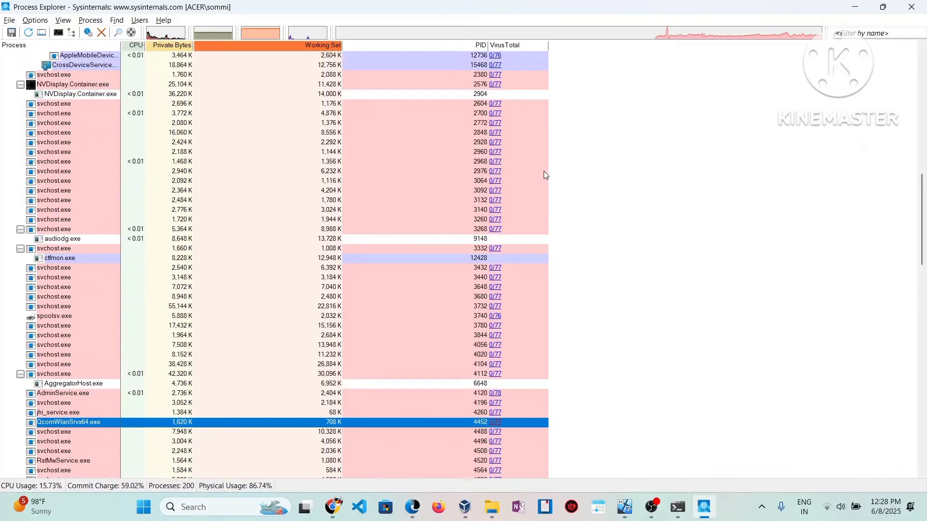
{"action": "scroll", "coordinate": [4, 185], "scroll_direction": "up", "scroll_amount": 3}
{"action": "scroll", "coordinate": [3, 185], "scroll_direction": "up", "scroll_amount": 12}
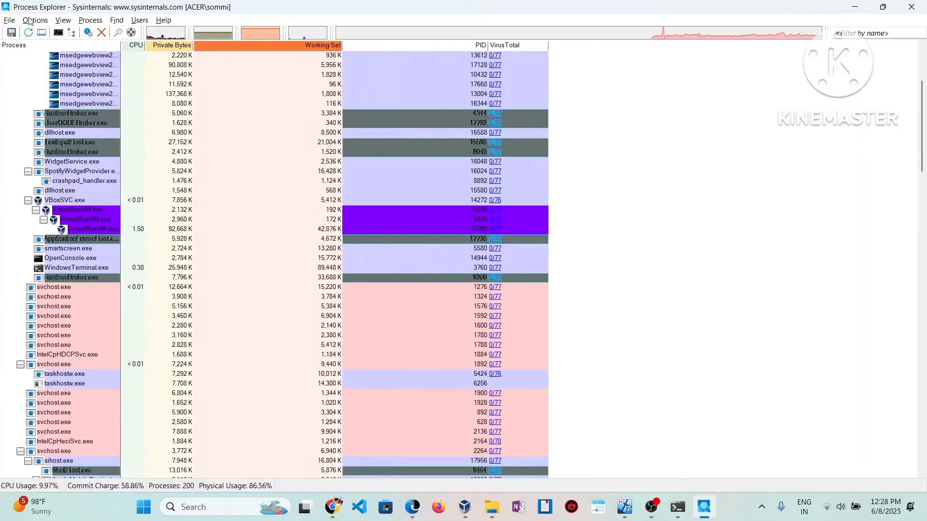
{"action": "left_click", "coordinate": [61, 21]}
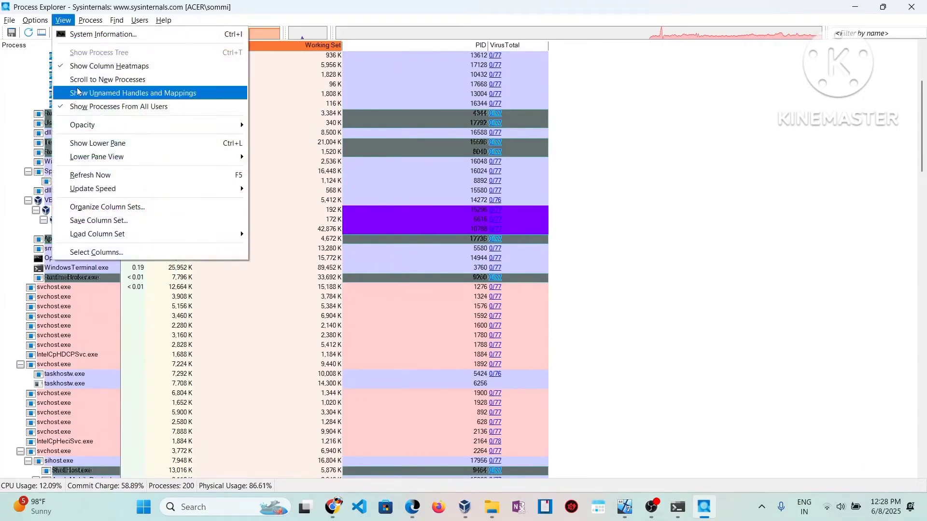
{"action": "left_click", "coordinate": [105, 254]}
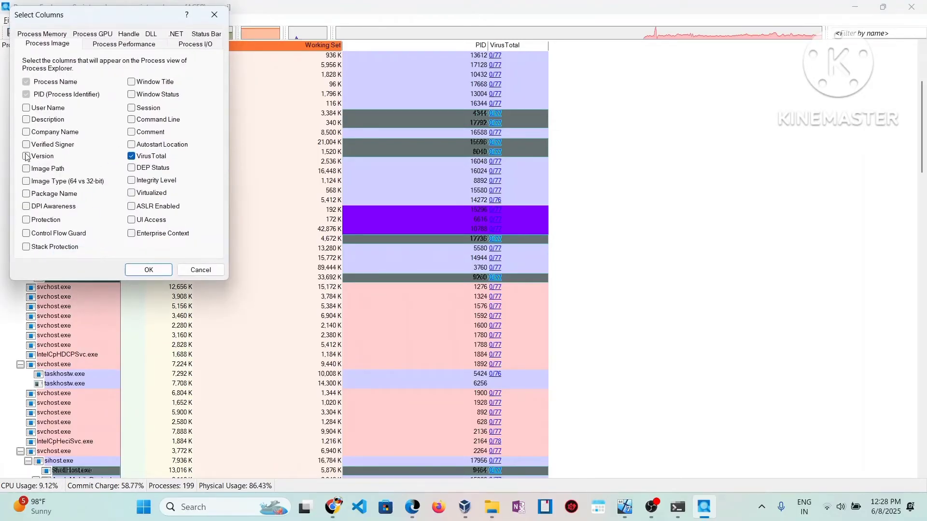
{"action": "left_click", "coordinate": [131, 120]}
{"action": "left_click", "coordinate": [149, 270]}
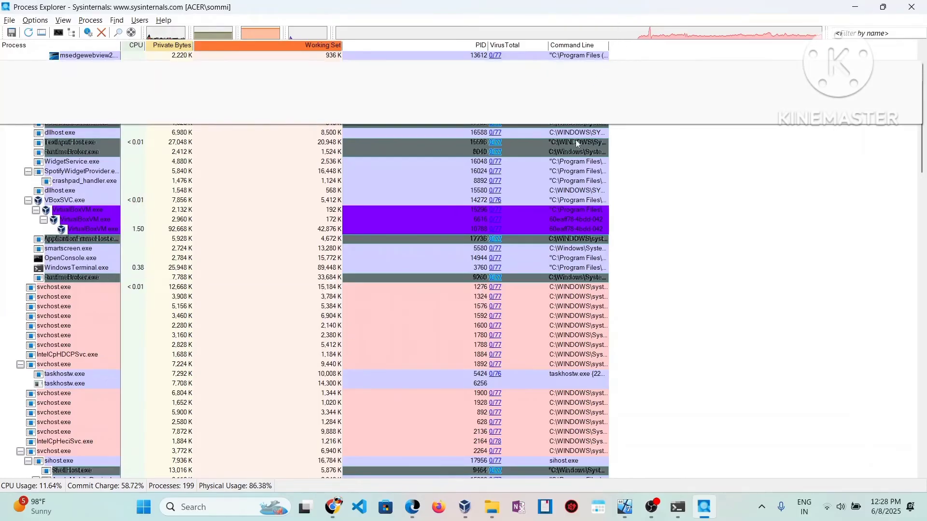
{"action": "left_click", "coordinate": [159, 249]}
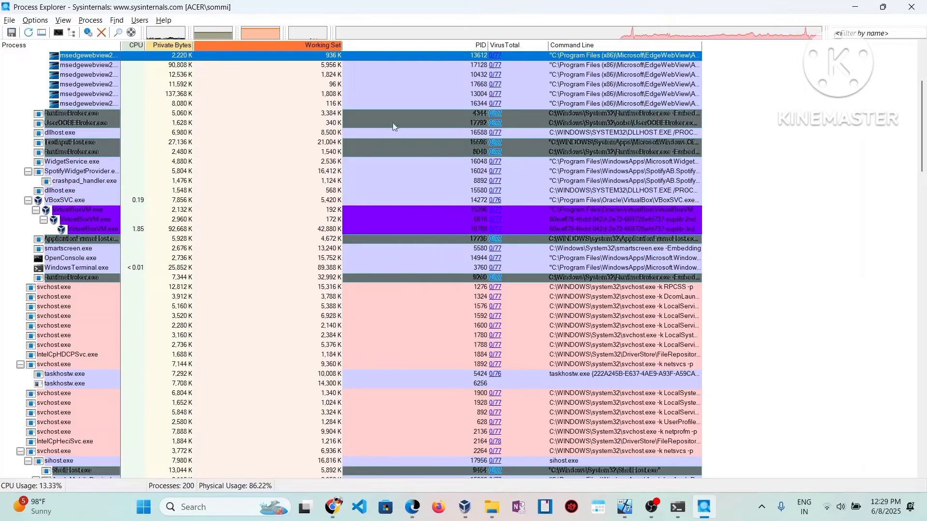
Step: Search online for the first msedgewebview2.exe child process, look at the results and return to Process Explorer
{"action": "right_click", "coordinate": [98, 57]}
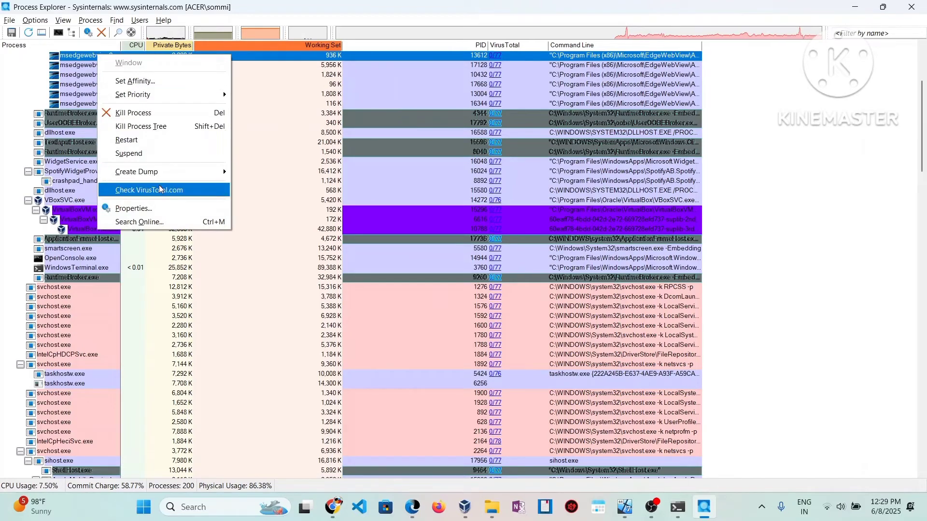
{"action": "left_click", "coordinate": [160, 222]}
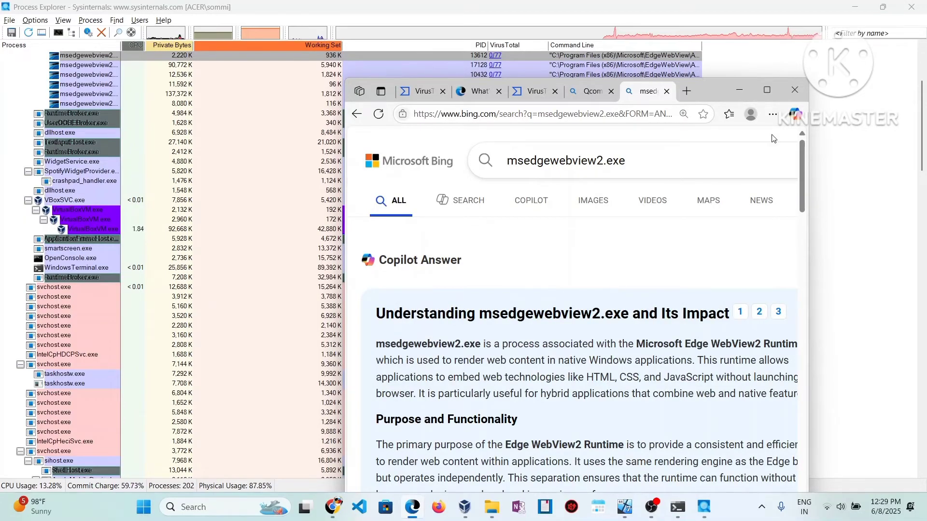
{"action": "left_click", "coordinate": [739, 90]}
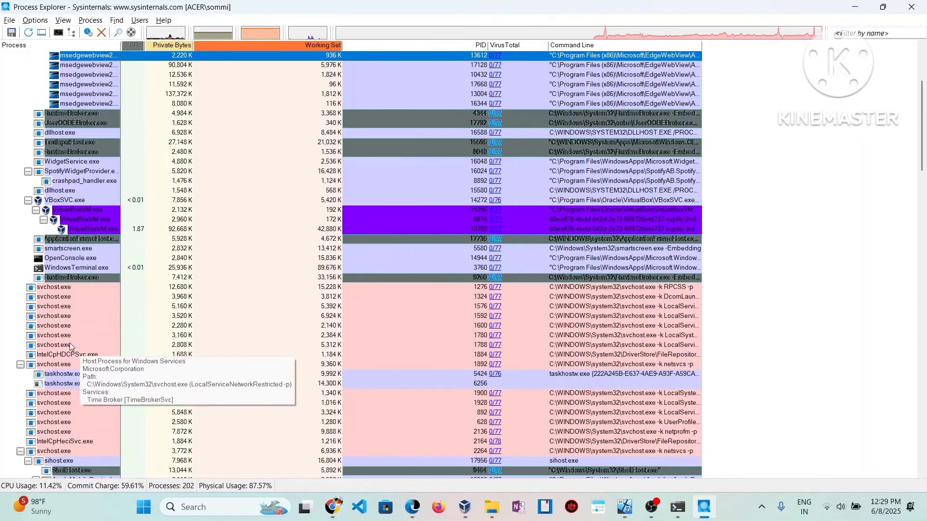
Step: View the image details and TCP/IP connections of the svchost.exe process just below spoolsv.exe, and close its properties
{"action": "scroll", "coordinate": [70, 347], "scroll_direction": "down", "scroll_amount": 20}
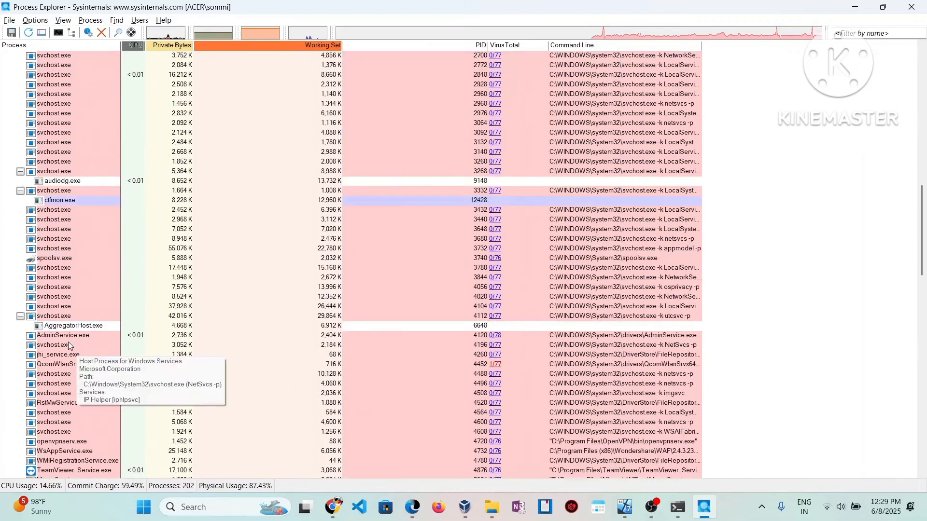
{"action": "left_click", "coordinate": [54, 259]}
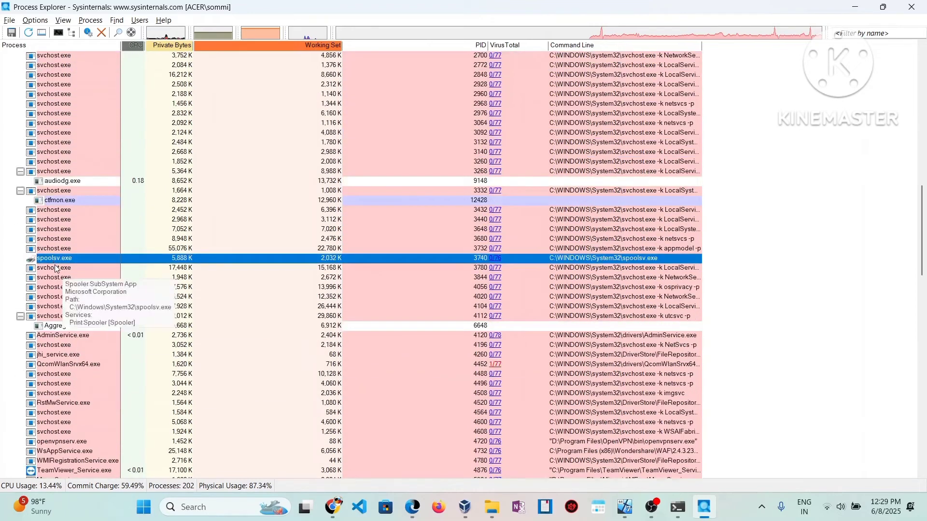
{"action": "left_click", "coordinate": [57, 269]}
{"action": "right_click", "coordinate": [56, 267]}
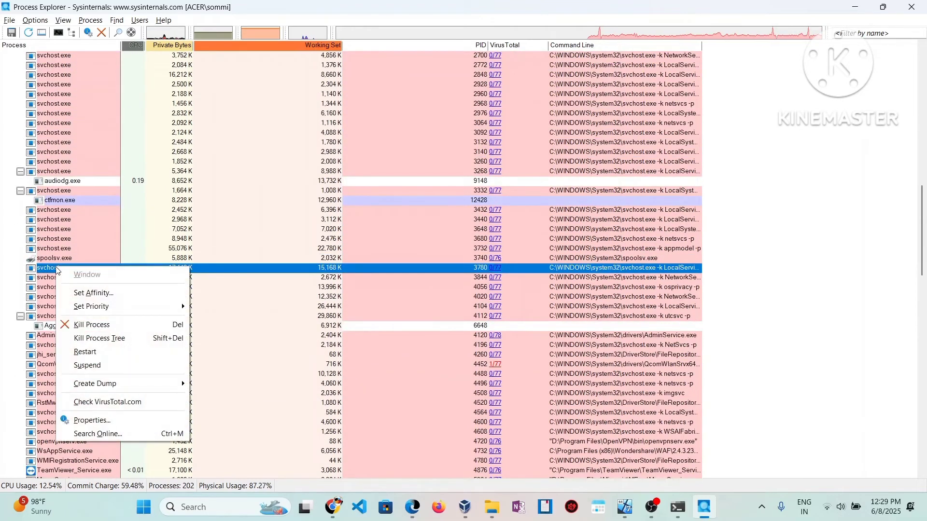
{"action": "left_click", "coordinate": [101, 422]}
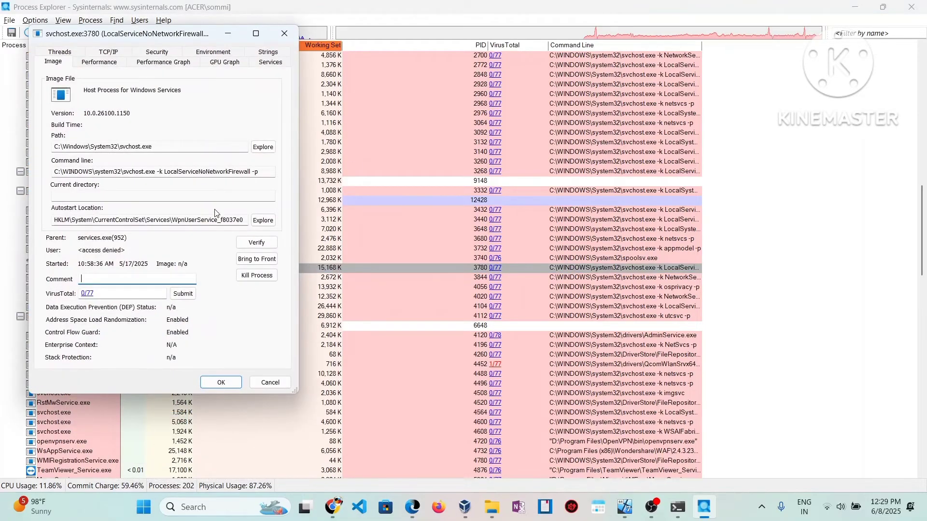
{"action": "left_click", "coordinate": [107, 52]}
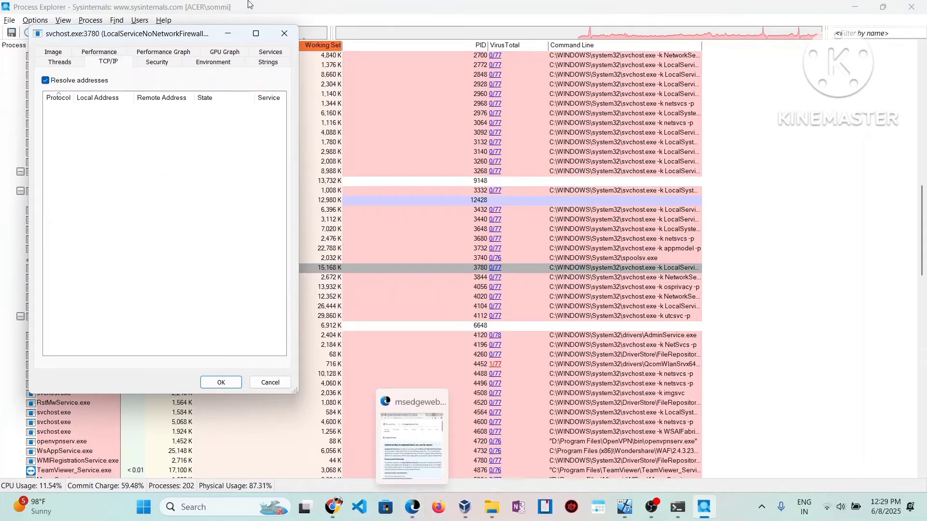
{"action": "left_click", "coordinate": [281, 40]}
Step: Check the TCP/IP connections of the first msedgewebview2.exe child process under Widgets.exe, and close its properties
{"action": "scroll", "coordinate": [103, 170], "scroll_direction": "up", "scroll_amount": 10}
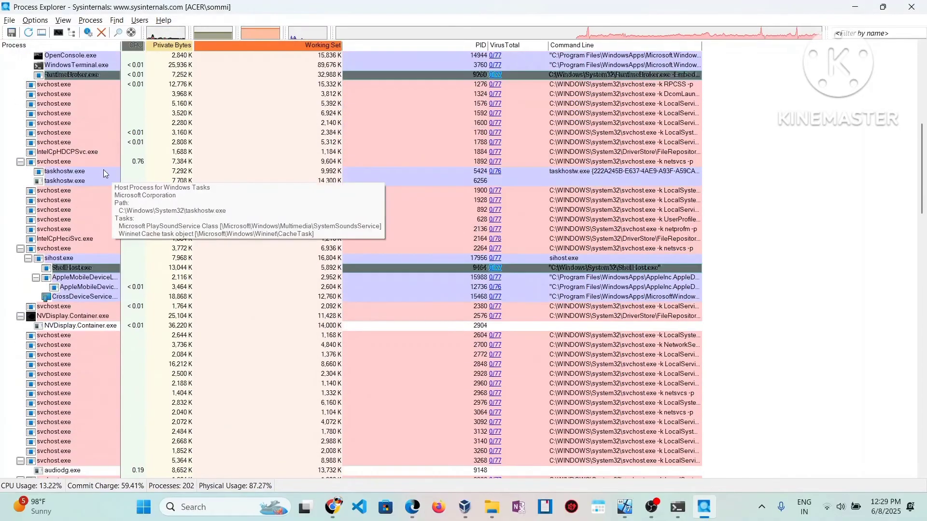
{"action": "scroll", "coordinate": [95, 181], "scroll_direction": "up", "scroll_amount": 4}
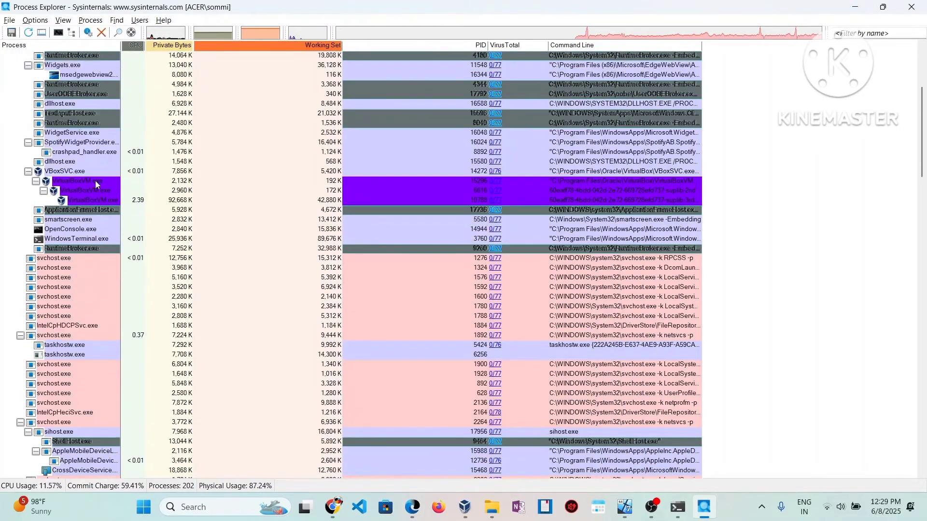
{"action": "scroll", "coordinate": [95, 181], "scroll_direction": "up", "scroll_amount": 3}
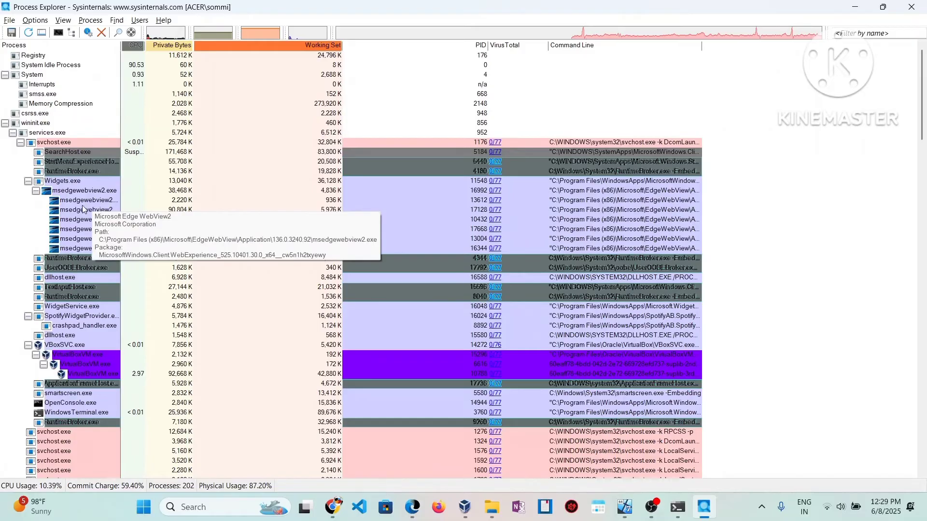
{"action": "left_click", "coordinate": [84, 201]}
{"action": "right_click", "coordinate": [84, 202]}
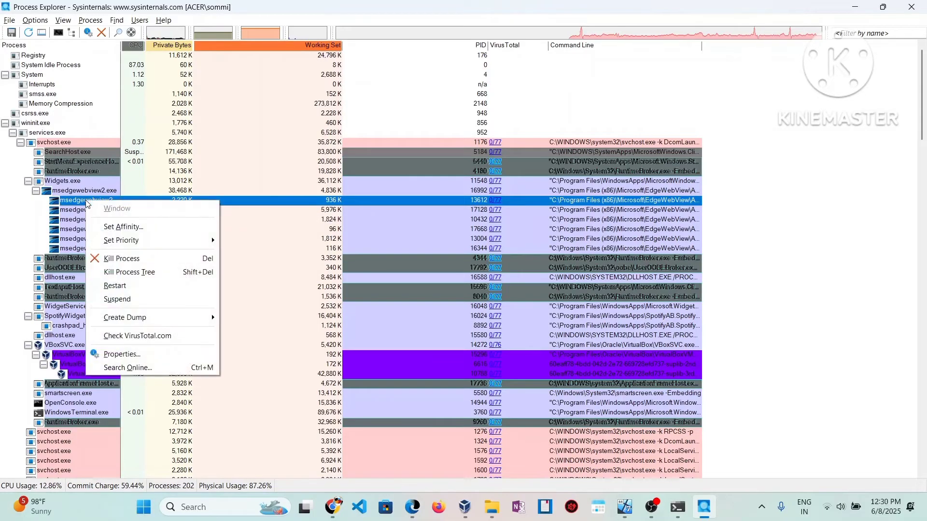
{"action": "left_click", "coordinate": [145, 353]}
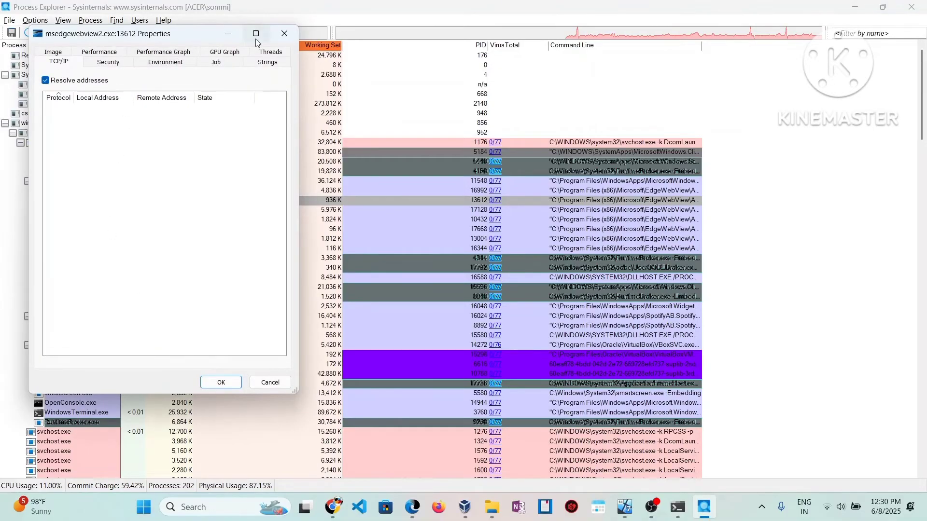
{"action": "left_click", "coordinate": [285, 34]}
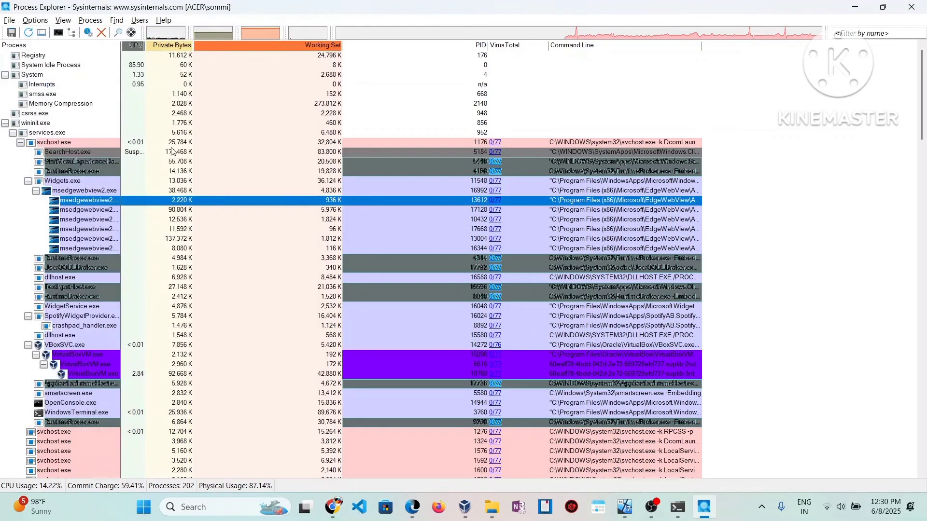
Step: Switch to Chrome and load evil.com in a new tab
{"action": "left_click", "coordinate": [333, 507]}
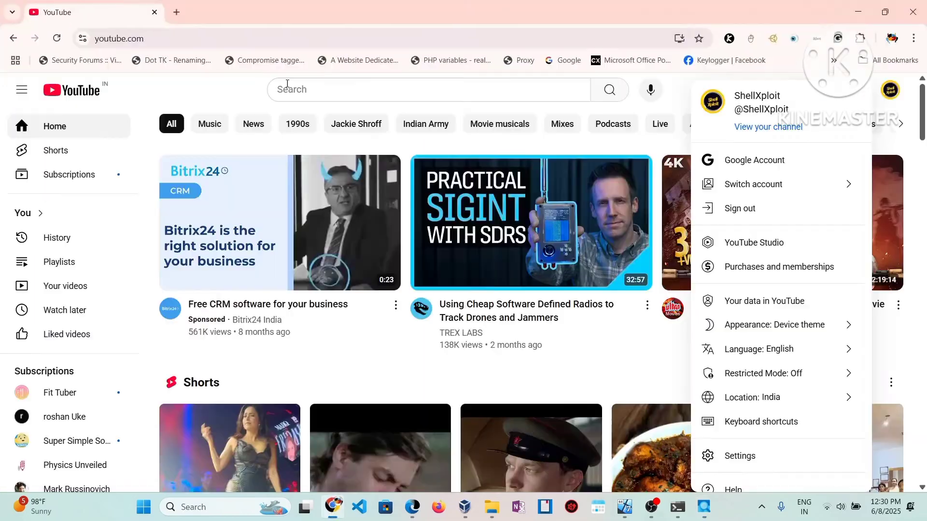
{"action": "left_click", "coordinate": [177, 12]}
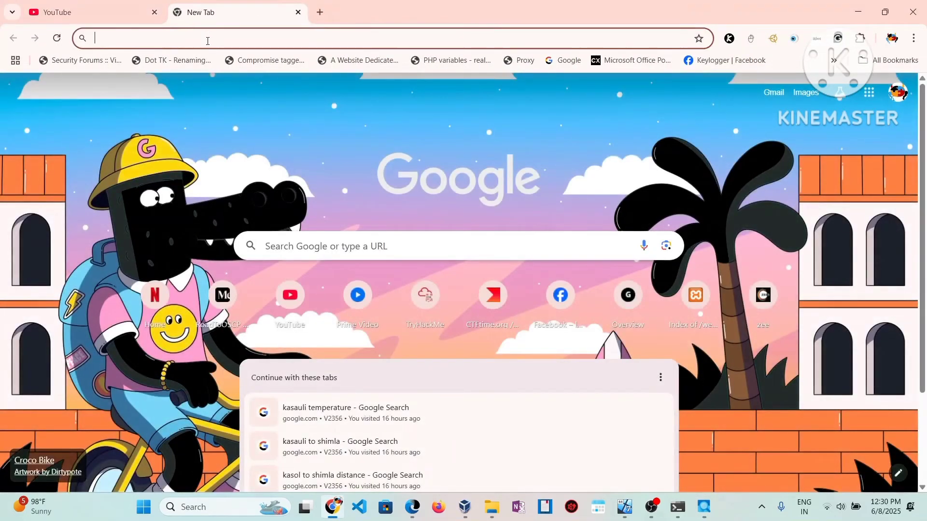
{"action": "left_click", "coordinate": [207, 40]}
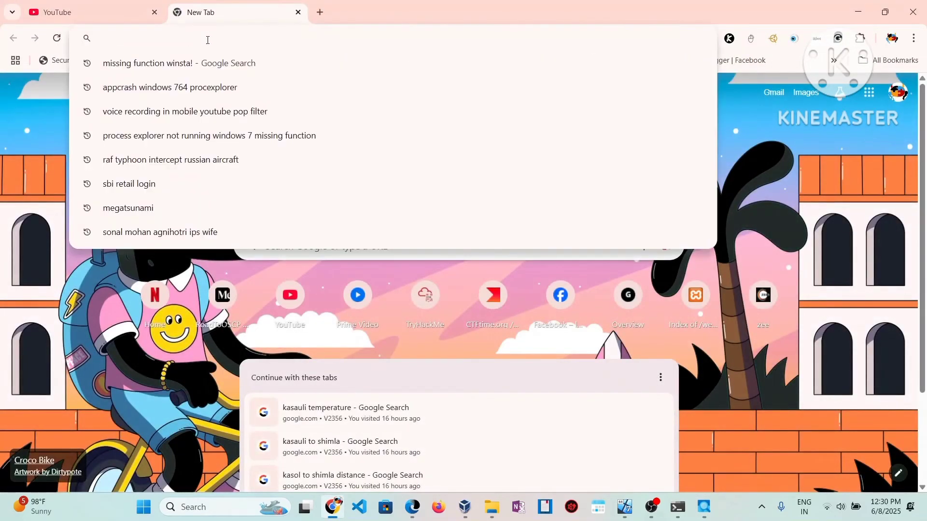
{"action": "type", "text": "vil"}
{"action": "key", "text": "BackSpace"}
{"action": "type", "text": "c"}
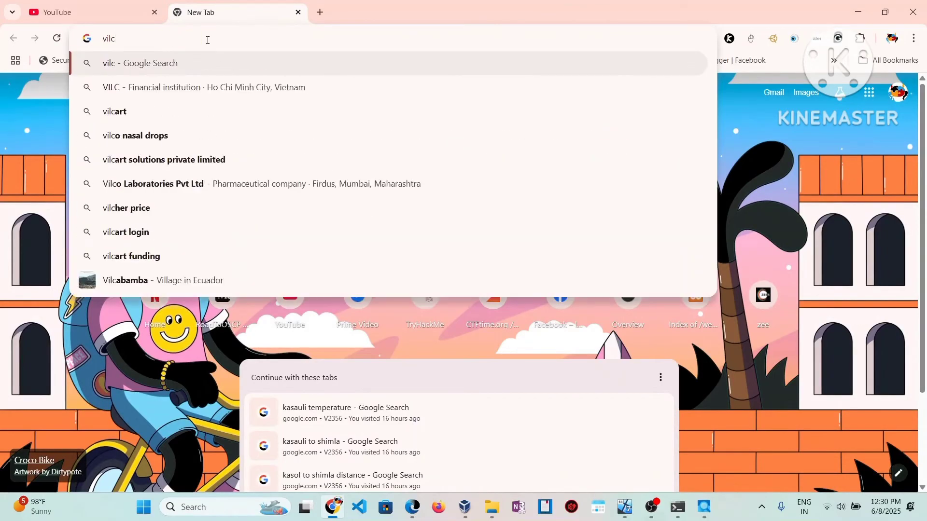
{"action": "key", "text": "BackSpace"}
{"action": "key", "text": "BackSpace"}
{"action": "key", "text": "BackSpace"}
{"action": "type", "text": "e"}
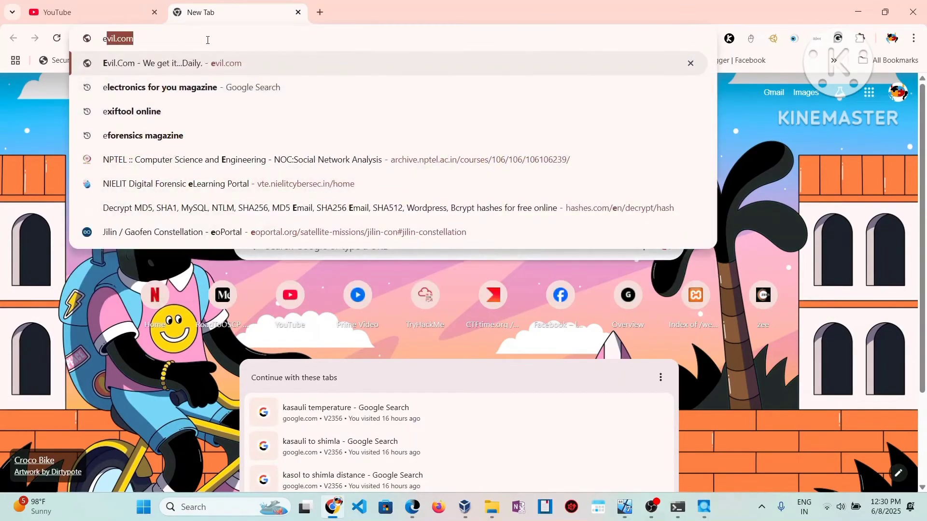
{"action": "type", "text": "vil."}
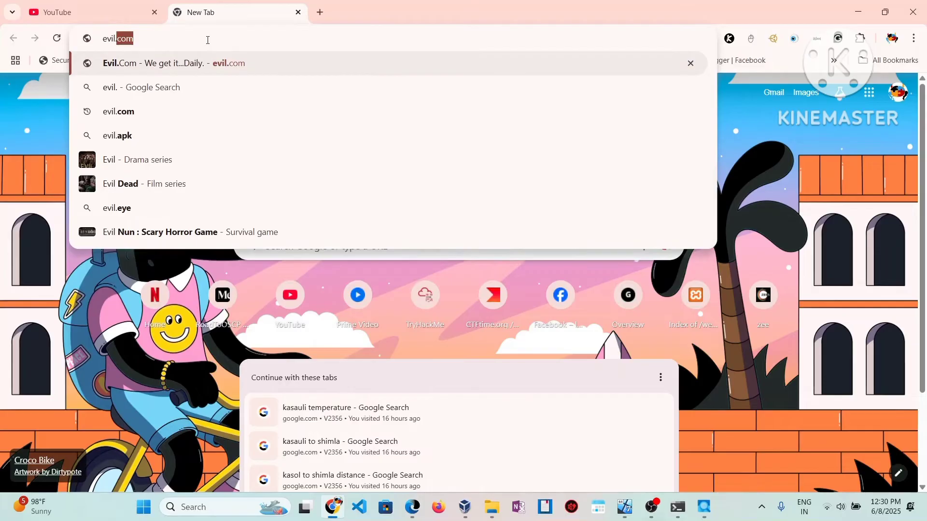
{"action": "type", "text": "com"}
{"action": "key", "text": "Return"}
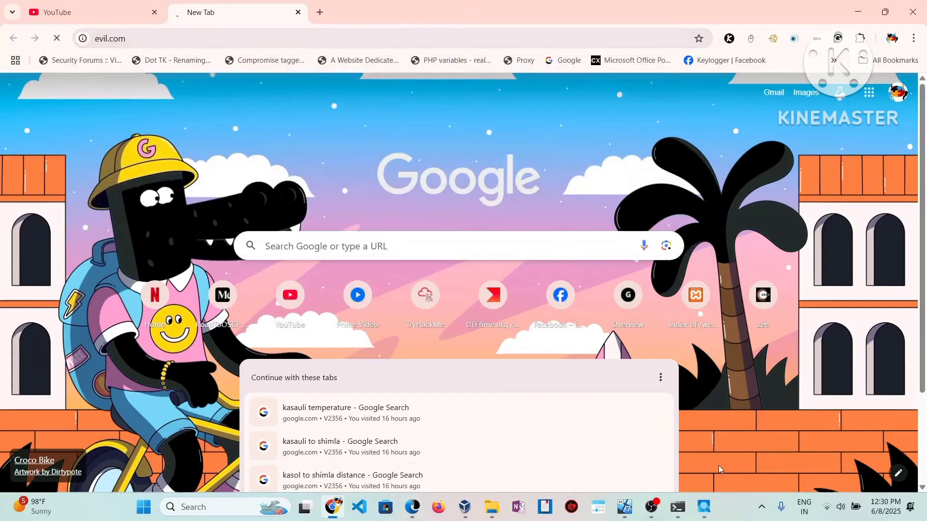
Step: Switch back to Process Explorer and open the properties of the chrome.exe process with PID 9956 to check its TCP/IP connections
{"action": "left_click", "coordinate": [704, 507]}
{"action": "scroll", "coordinate": [71, 270], "scroll_direction": "down", "scroll_amount": 20}
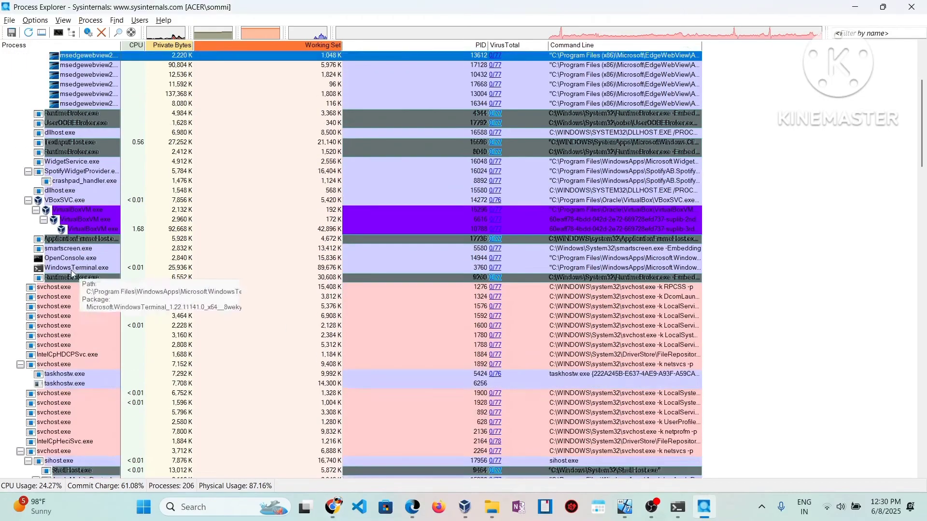
{"action": "scroll", "coordinate": [57, 336], "scroll_direction": "down", "scroll_amount": 5}
{"action": "left_click", "coordinate": [48, 404]}
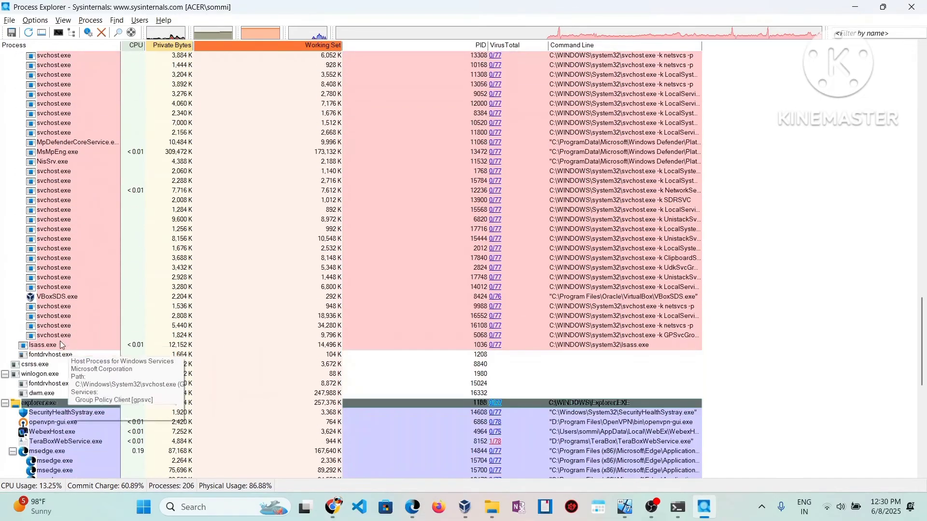
{"action": "scroll", "coordinate": [840, 355], "scroll_direction": "down", "scroll_amount": 8}
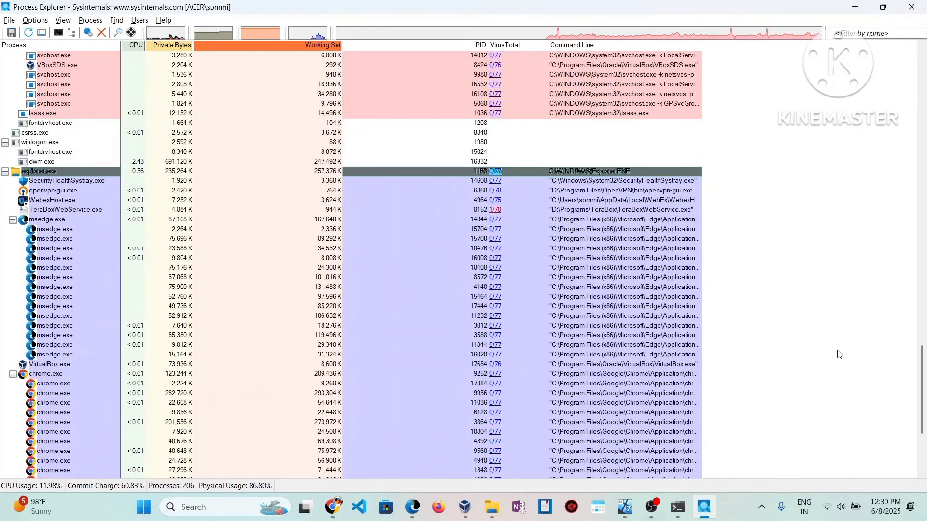
{"action": "left_click", "coordinate": [48, 393]}
{"action": "right_click", "coordinate": [50, 393]}
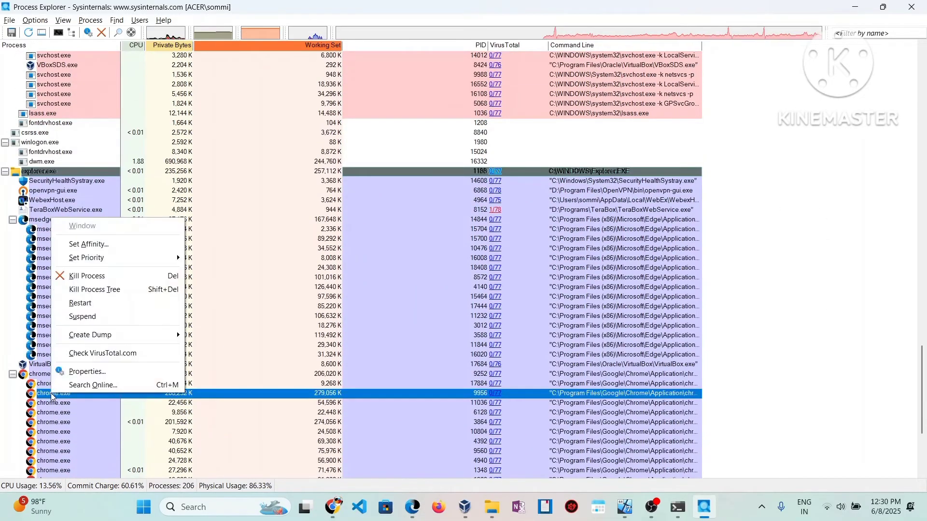
{"action": "left_click", "coordinate": [86, 367]}
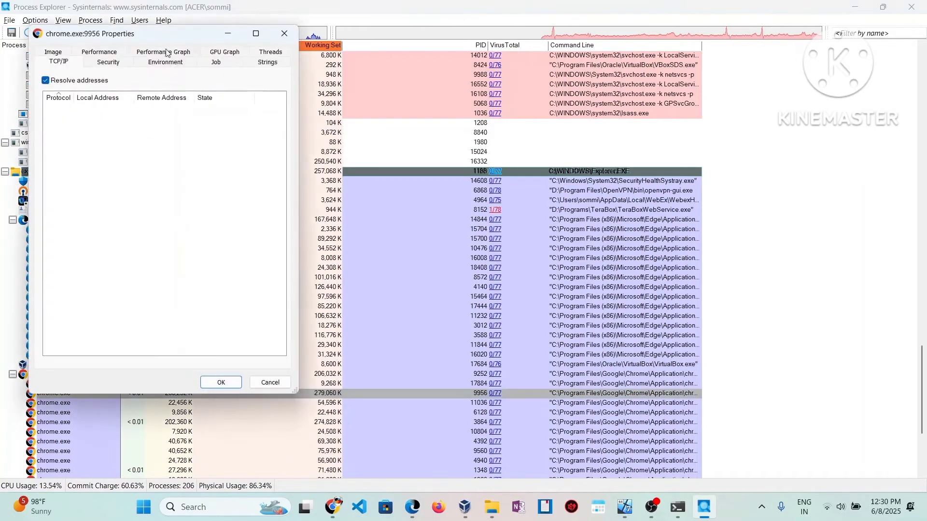
Step: Examine the full command line in the chrome.exe image details and return to its TCP/IP connections
{"action": "left_click", "coordinate": [55, 52]}
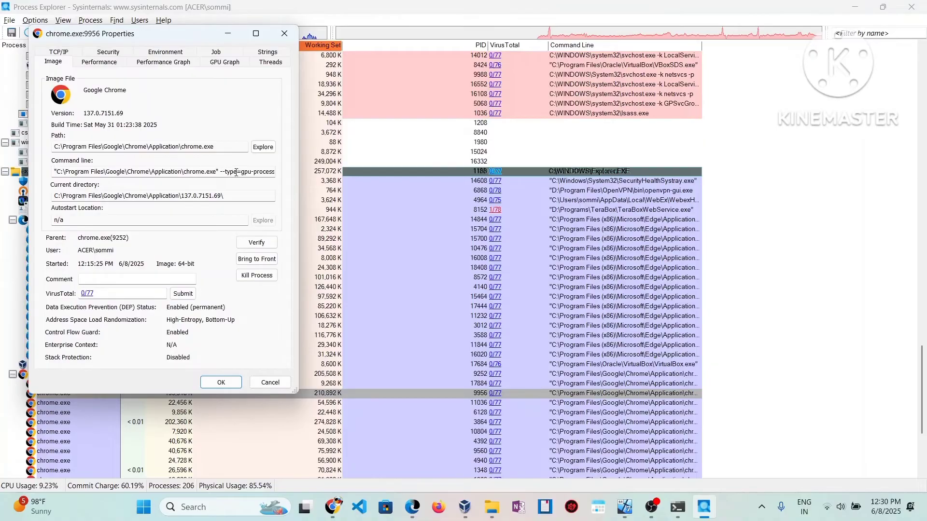
{"action": "left_click_drag", "start_coordinate": [221, 173], "coordinate": [284, 177]}
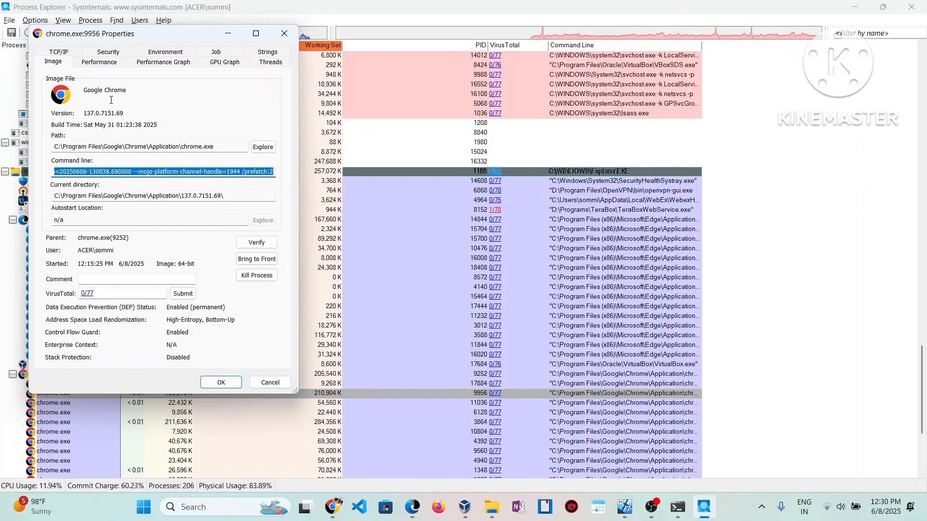
{"action": "left_click", "coordinate": [59, 52]}
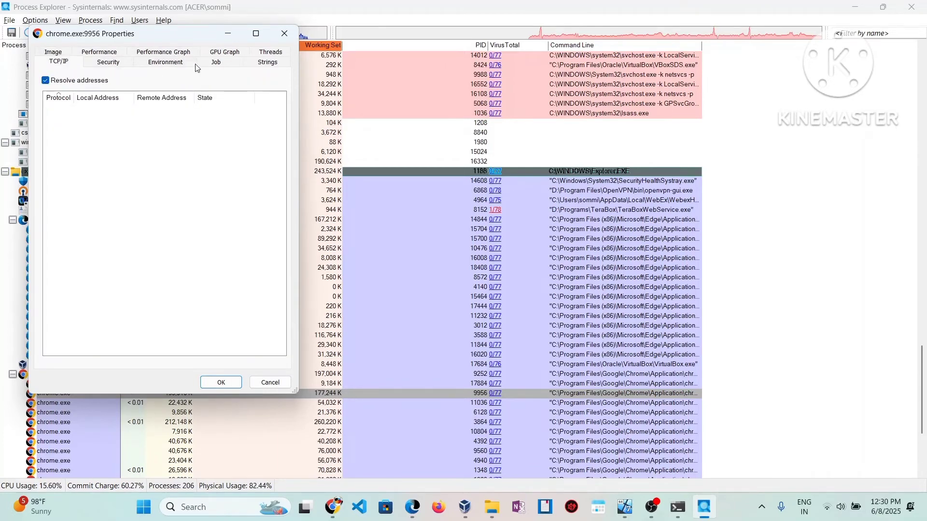
Step: Close the open chrome.exe properties, then check the TCP/IP connections and security details of the chrome.exe process with PID 1320 and close its properties
{"action": "left_click", "coordinate": [285, 33]}
{"action": "scroll", "coordinate": [100, 347], "scroll_direction": "down", "scroll_amount": 4}
{"action": "left_click", "coordinate": [65, 364]}
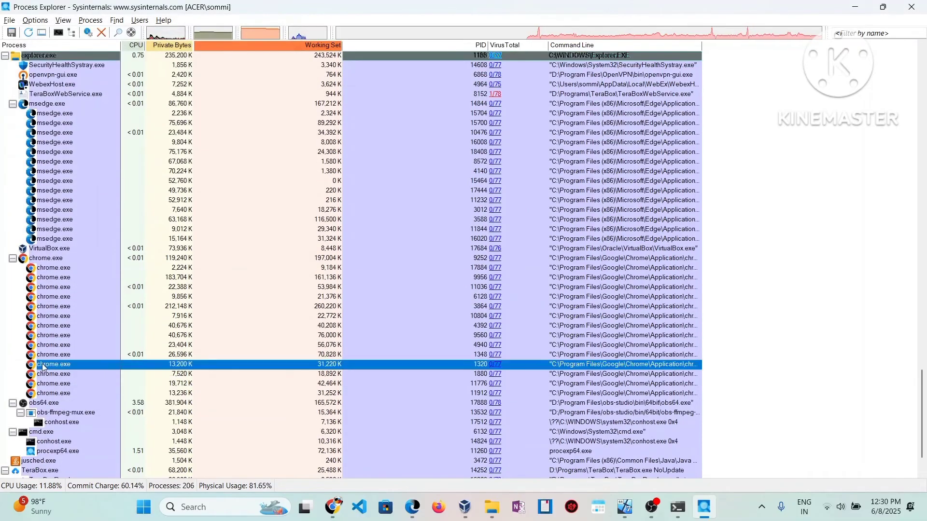
{"action": "right_click", "coordinate": [65, 364]}
{"action": "left_click", "coordinate": [81, 340]}
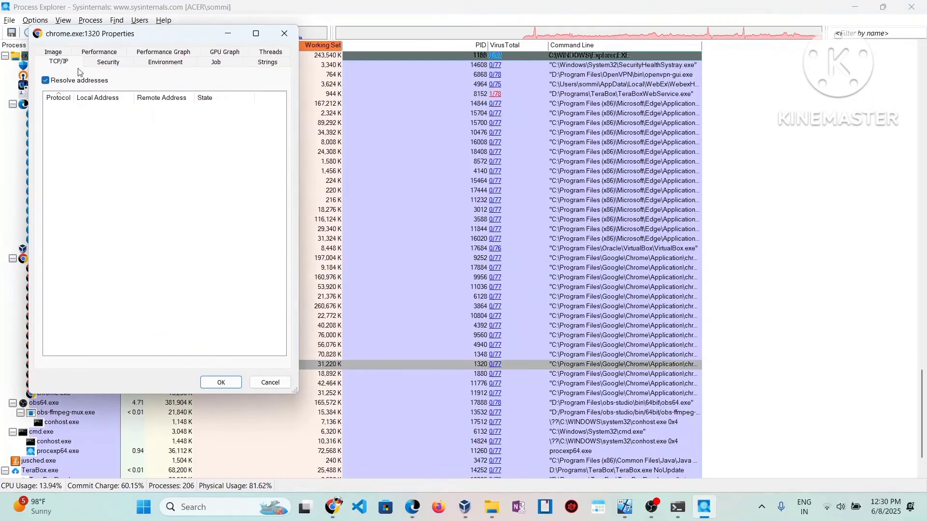
{"action": "left_click", "coordinate": [106, 66]}
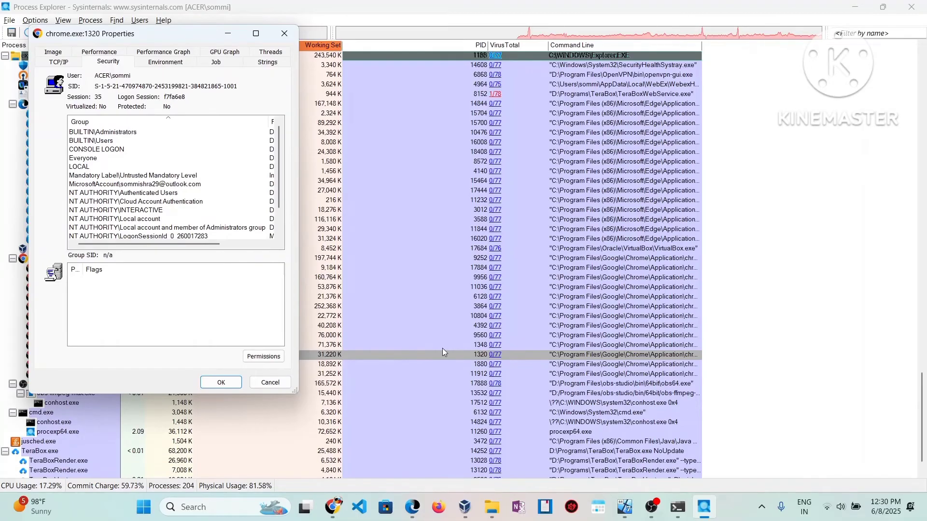
{"action": "left_click", "coordinate": [283, 38]}
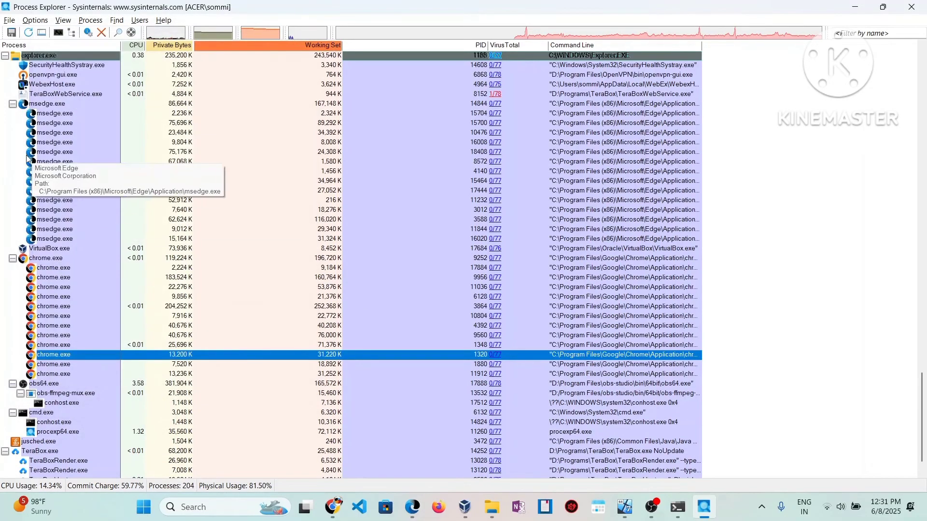
Step: Check the TCP/IP connections of the msedge.exe child process with PID 18408 and minimize its properties window
{"action": "left_click", "coordinate": [56, 152]}
{"action": "right_click", "coordinate": [56, 151]}
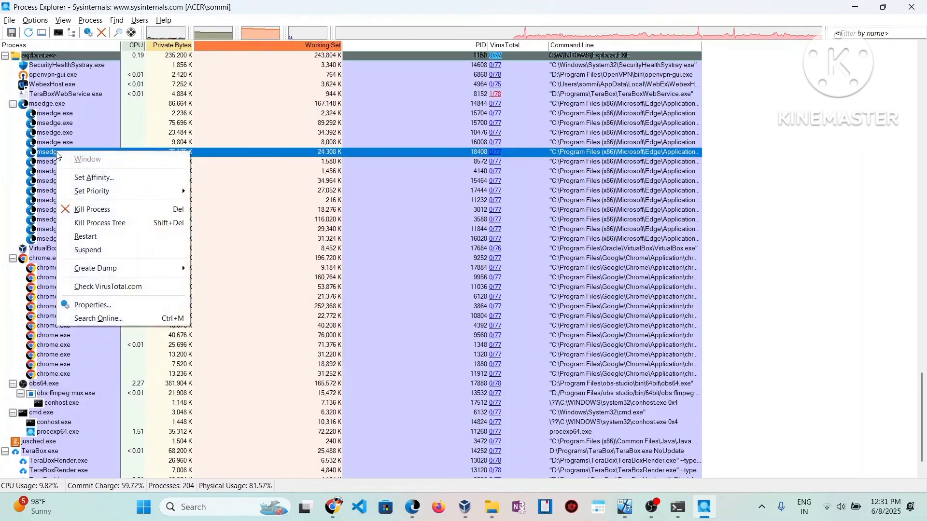
{"action": "left_click", "coordinate": [121, 305]}
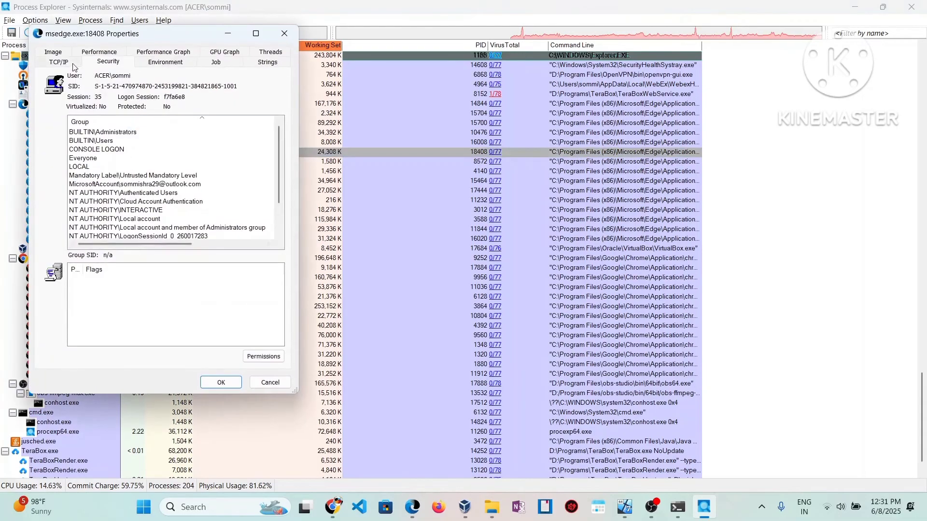
{"action": "left_click", "coordinate": [64, 63]}
{"action": "left_click", "coordinate": [228, 33]}
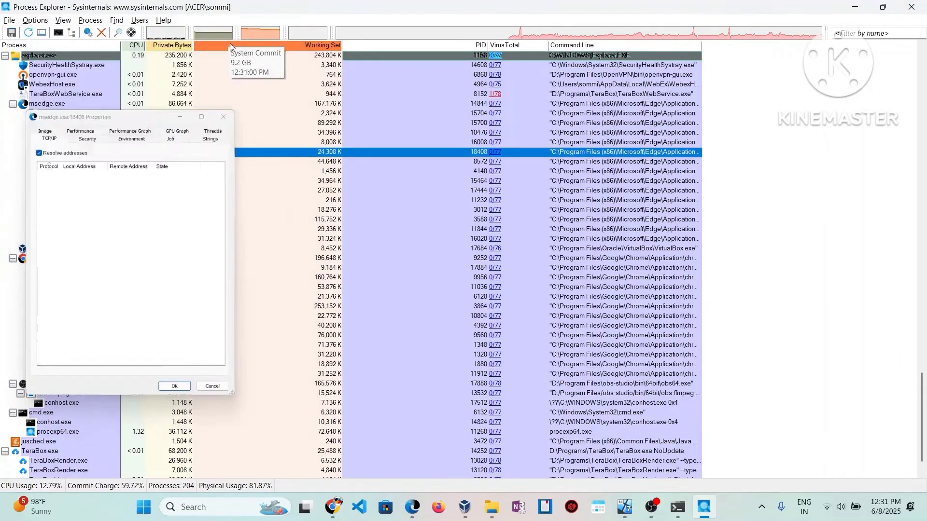
Step: Check the TCP/IP connections of the parent msedge.exe process under explorer.exe, and close its properties
{"action": "scroll", "coordinate": [255, 251], "scroll_direction": "up", "scroll_amount": 3}
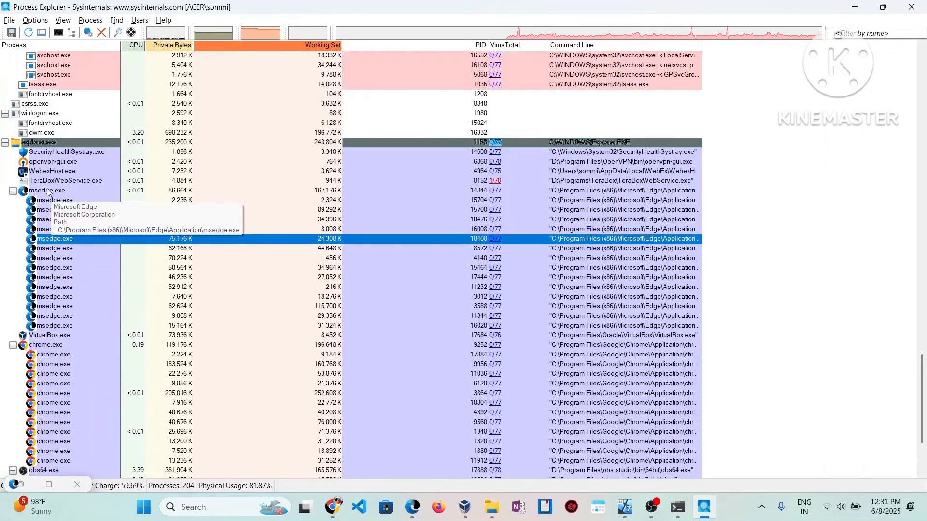
{"action": "right_click", "coordinate": [47, 190]}
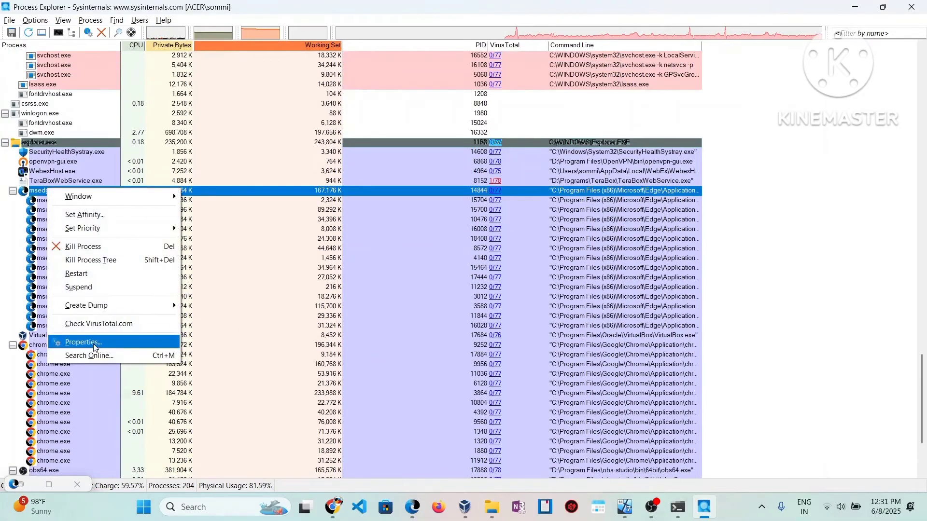
{"action": "left_click", "coordinate": [95, 342]}
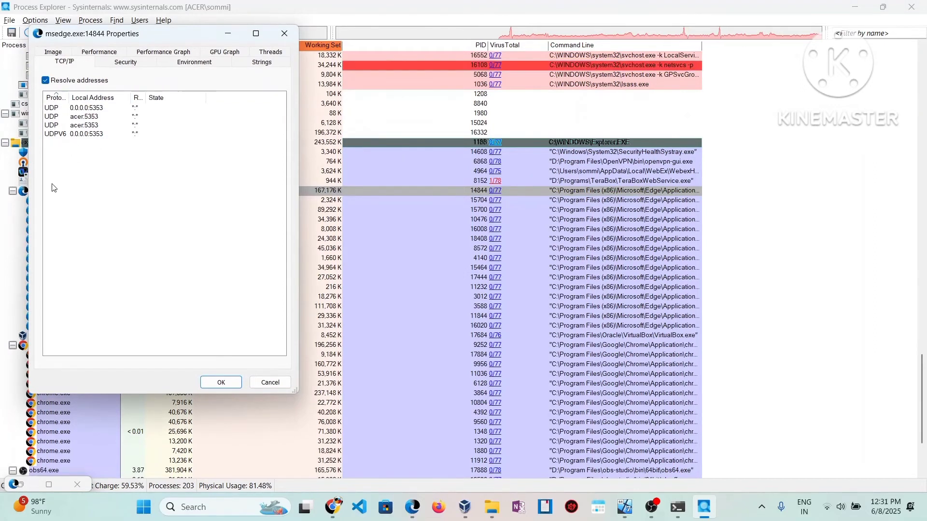
{"action": "left_click", "coordinate": [3, 376]}
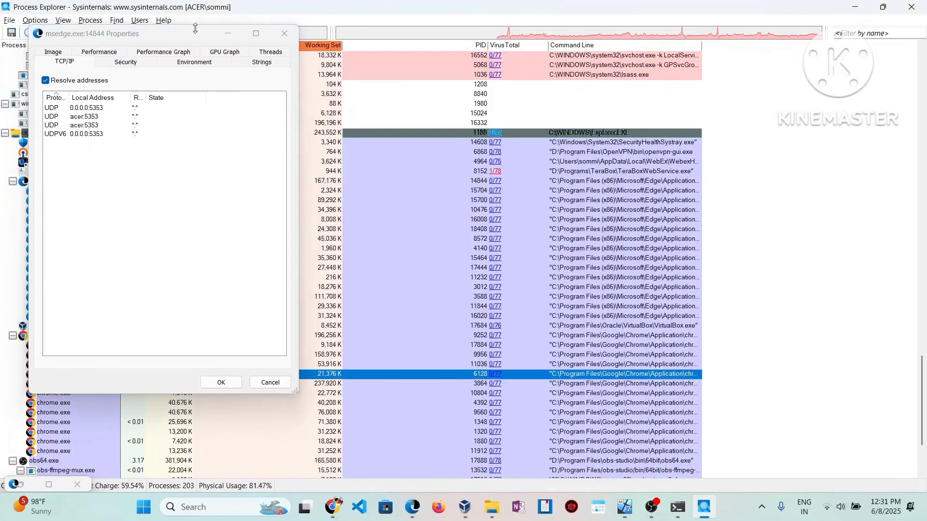
{"action": "left_click_drag", "start_coordinate": [169, 41], "coordinate": [462, 30]}
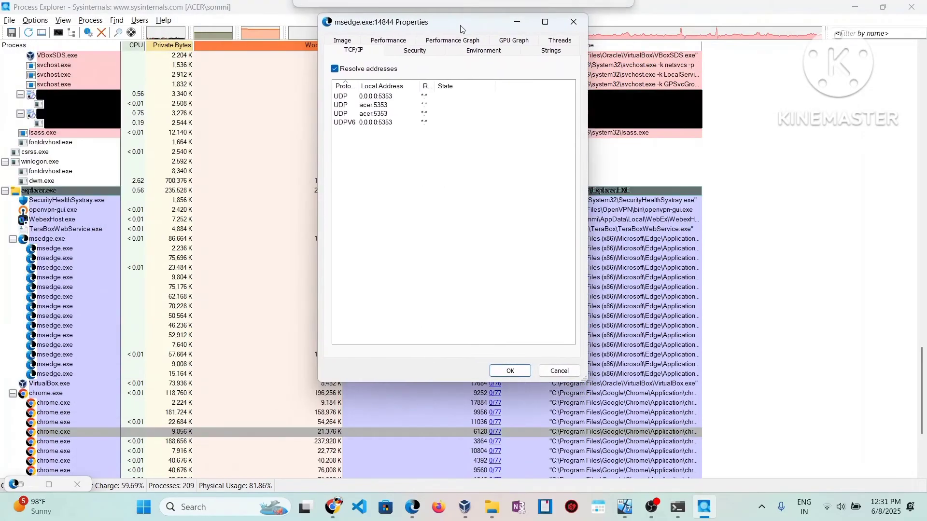
{"action": "left_click", "coordinate": [573, 24]}
Step: Open the properties of the parent chrome.exe process under explorer.exe to check its TCP/IP connections
{"action": "left_click", "coordinate": [49, 393]}
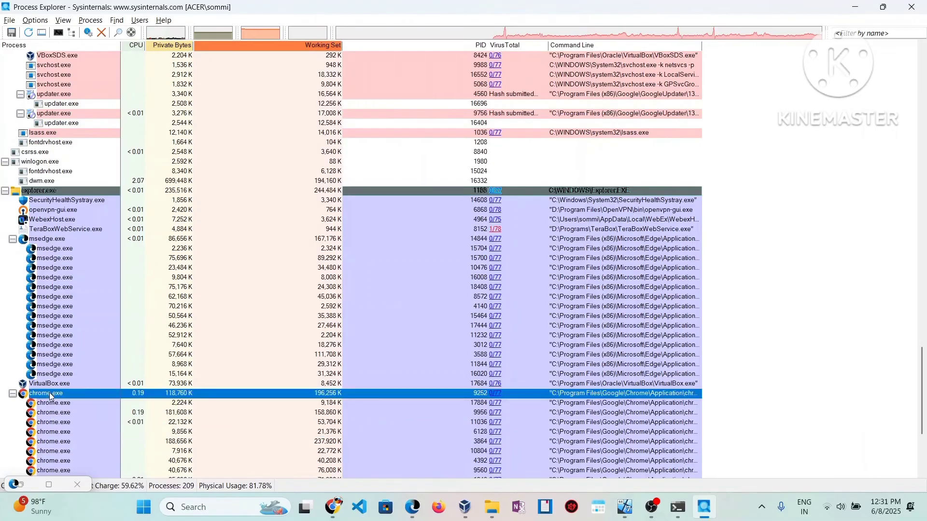
{"action": "right_click", "coordinate": [49, 393]}
{"action": "left_click", "coordinate": [79, 372]}
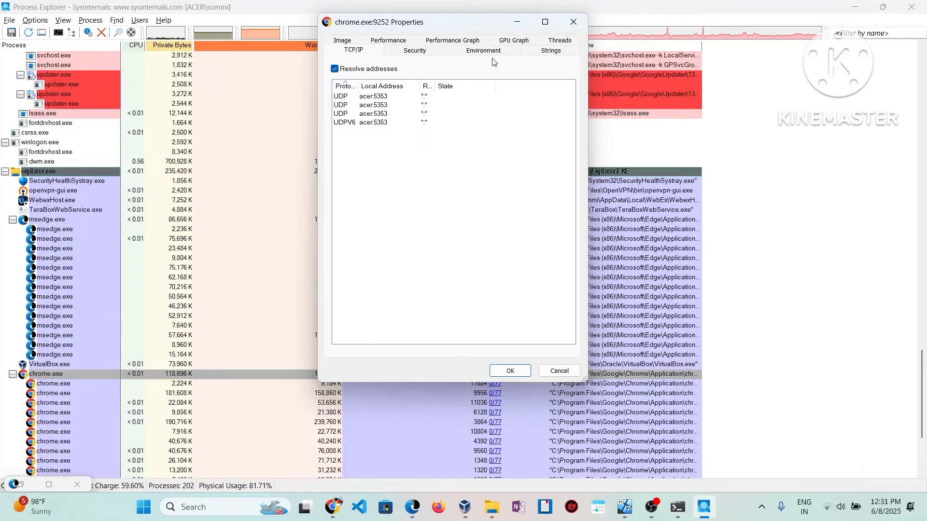
Step: Examine the URLs among the printable strings of the parent chrome.exe image, and close its properties
{"action": "left_click", "coordinate": [548, 52]}
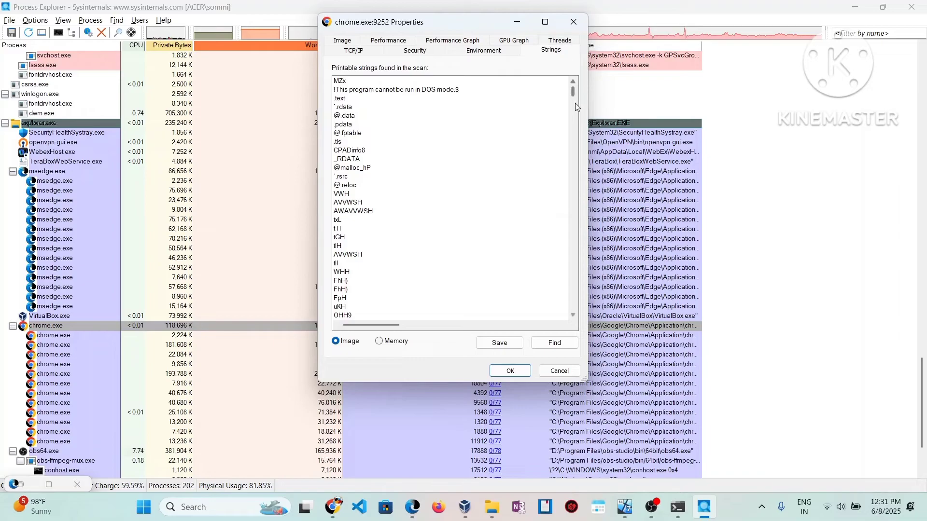
{"action": "left_click_drag", "start_coordinate": [574, 92], "coordinate": [582, 310]}
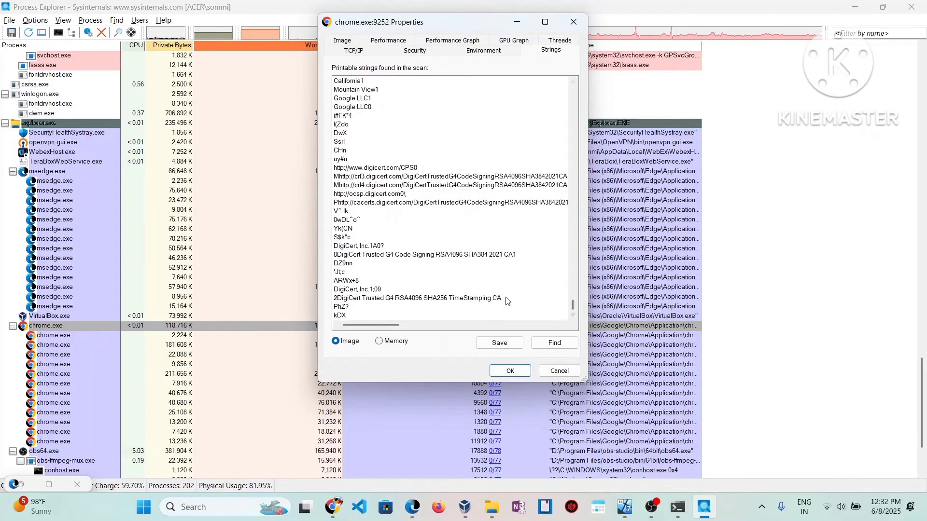
{"action": "left_click", "coordinate": [378, 179]}
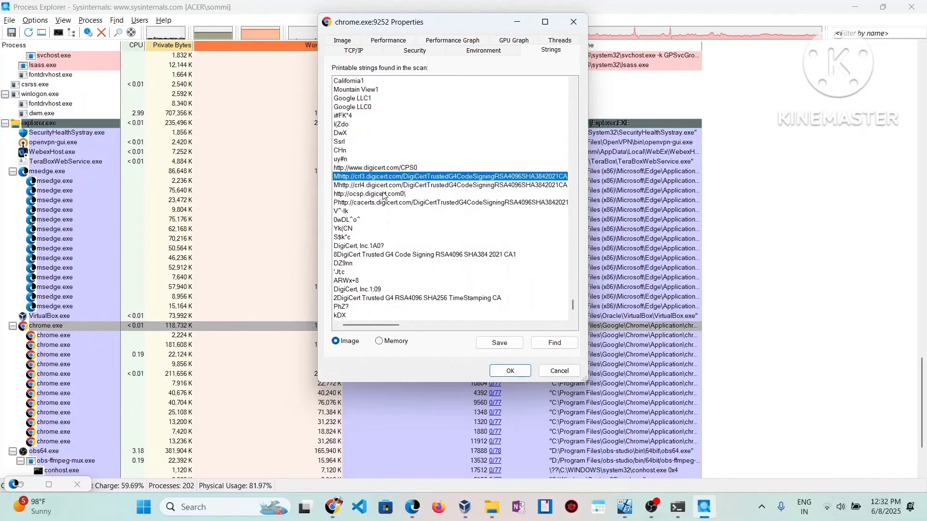
{"action": "key", "text": "Down"}
{"action": "key", "text": "Down"}
{"action": "key", "text": "Down"}
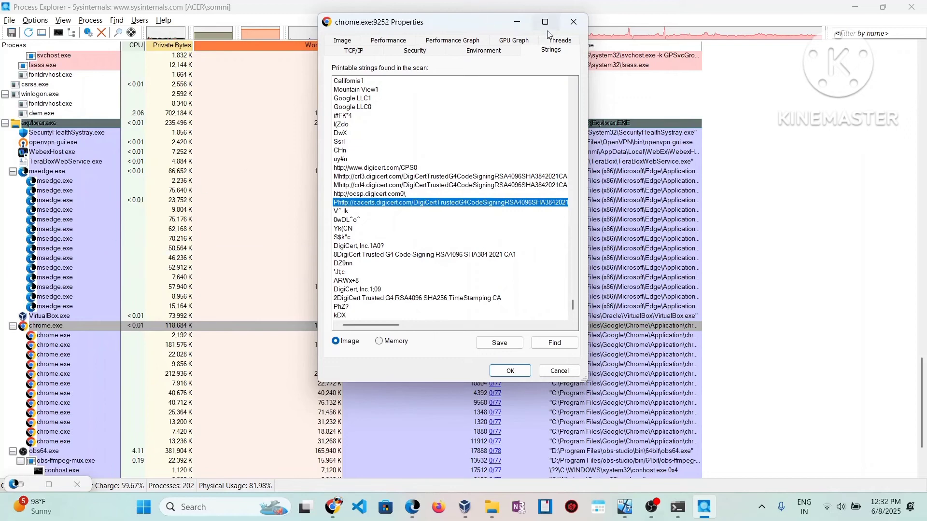
{"action": "left_click", "coordinate": [575, 22]}
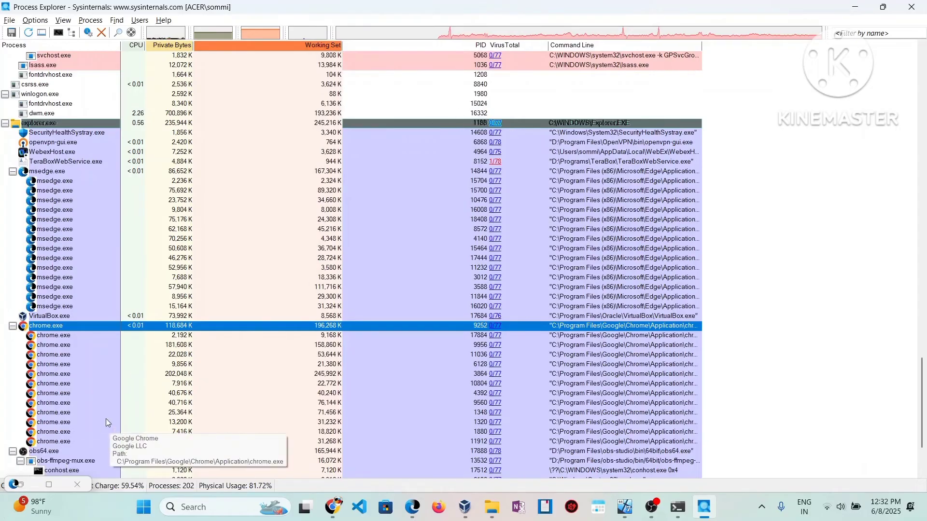
Step: Add the Description, Company Name and Verified Signer columns to the process list
{"action": "scroll", "coordinate": [105, 419], "scroll_direction": "up", "scroll_amount": 1}
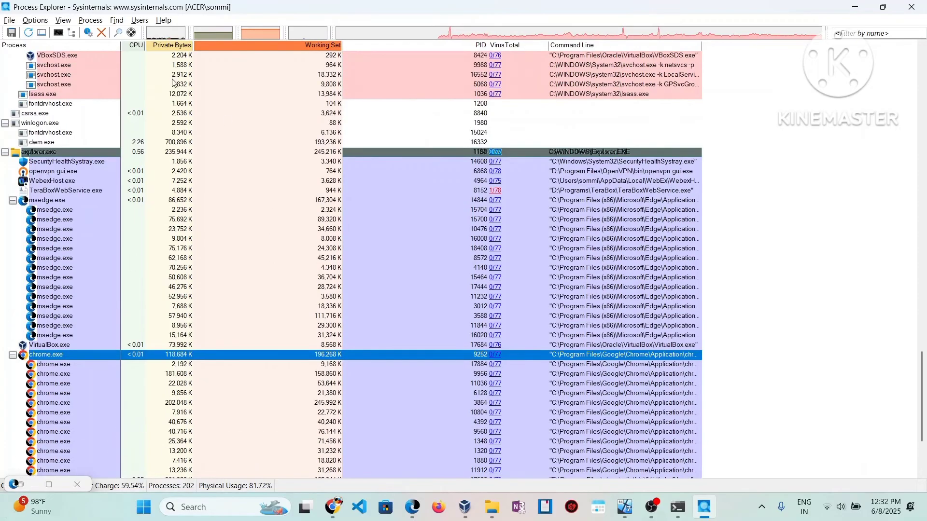
{"action": "left_click", "coordinate": [62, 22]}
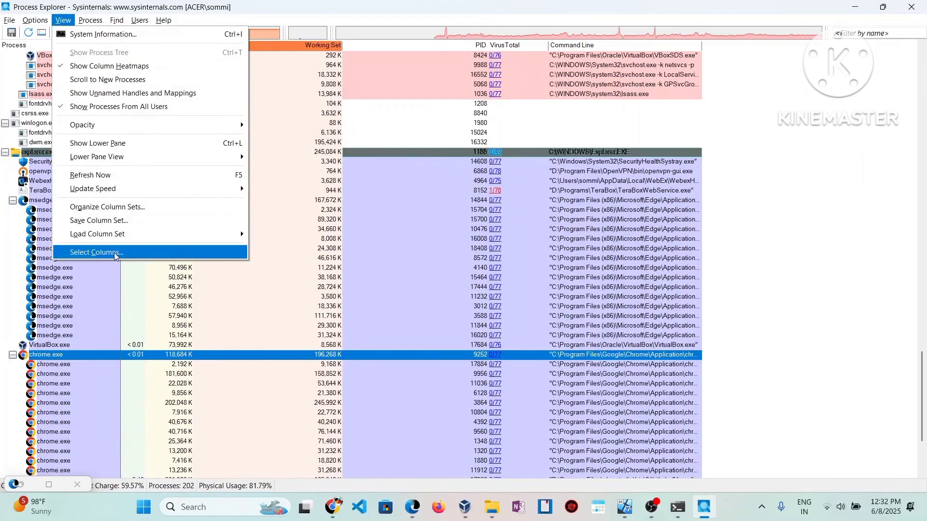
{"action": "left_click", "coordinate": [96, 252]}
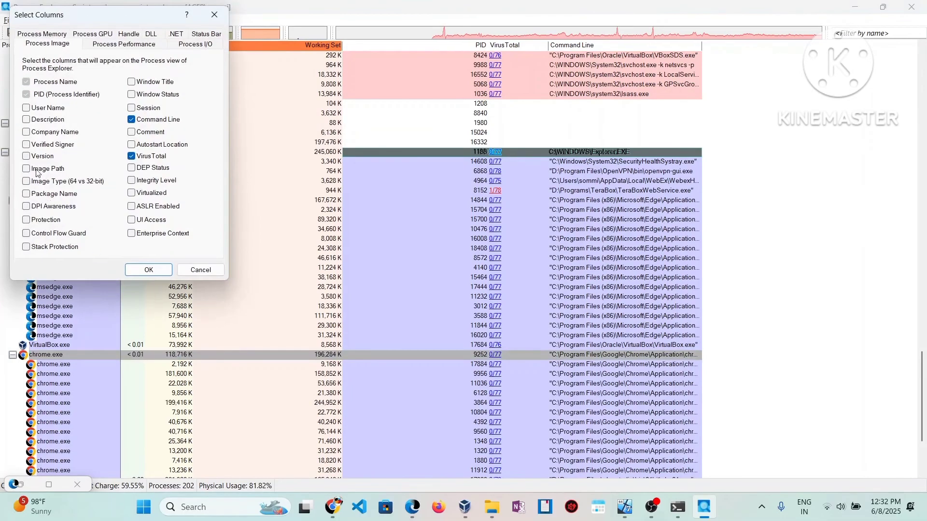
{"action": "left_click", "coordinate": [26, 132]}
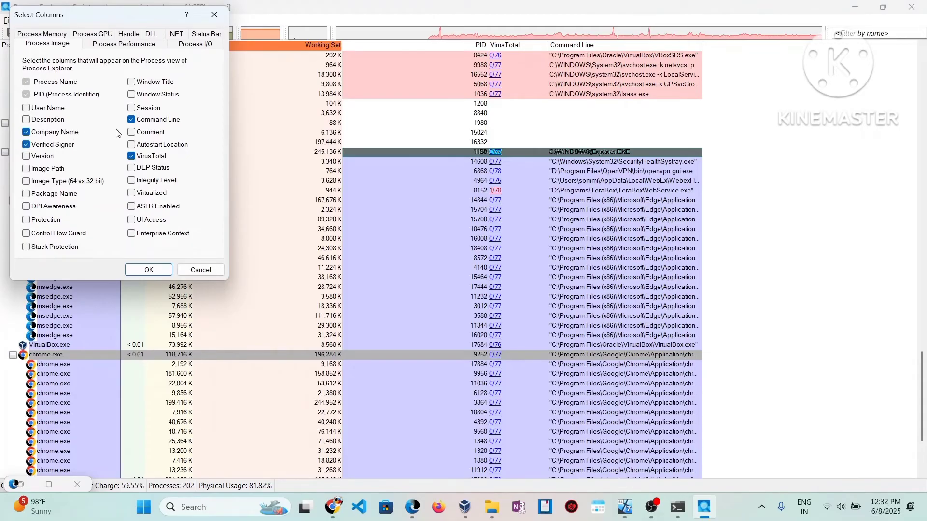
{"action": "left_click", "coordinate": [47, 121]}
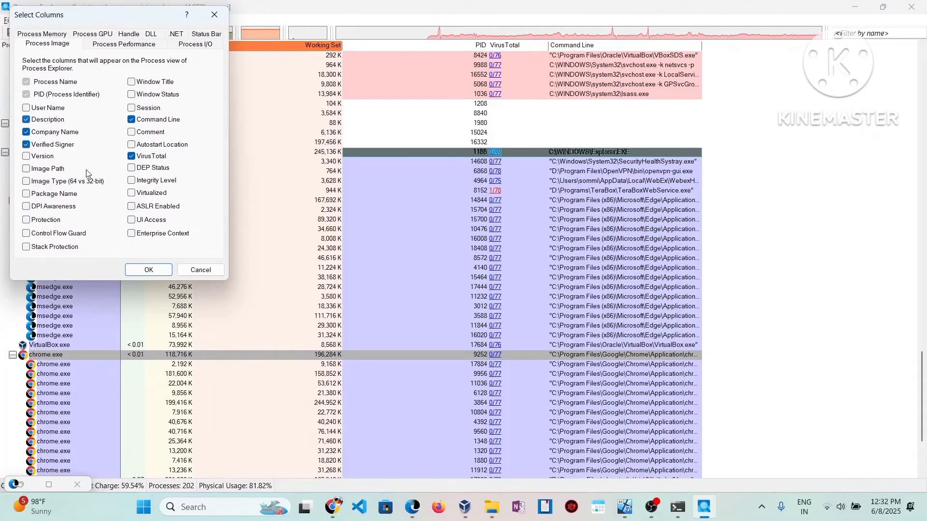
{"action": "left_click", "coordinate": [143, 271]}
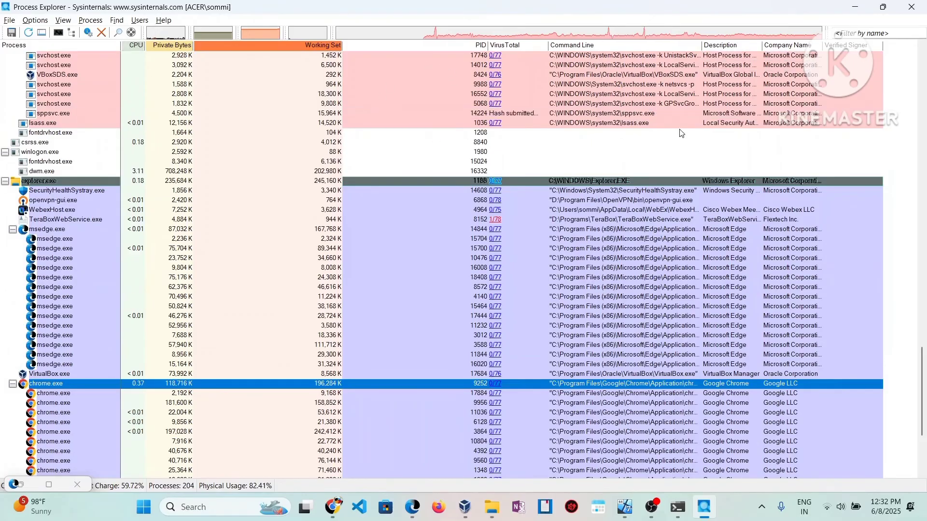
Step: Examine the descriptions and company names from the browser processes up to the first svchost.exe, and view the actions available for that process
{"action": "scroll", "coordinate": [681, 134], "scroll_direction": "down", "scroll_amount": 6}
{"action": "scroll", "coordinate": [722, 209], "scroll_direction": "up", "scroll_amount": 3}
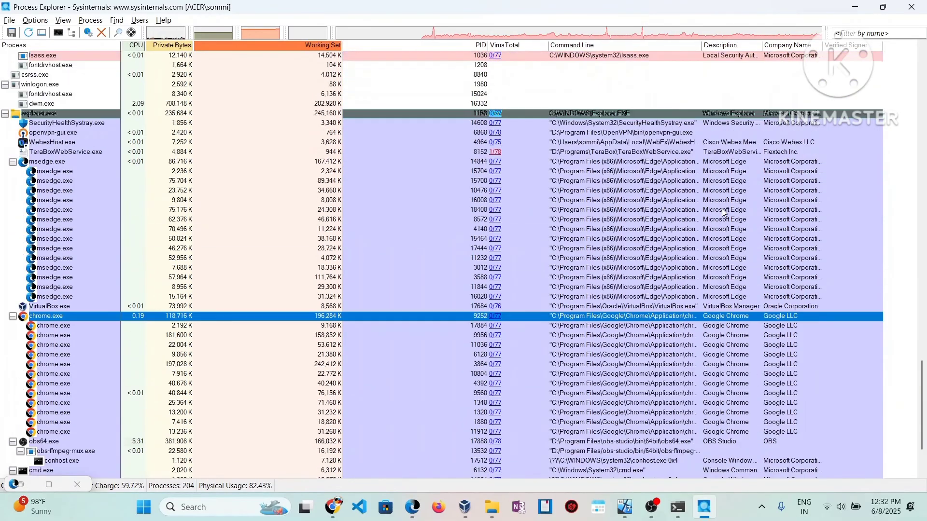
{"action": "scroll", "coordinate": [722, 209], "scroll_direction": "up", "scroll_amount": 5}
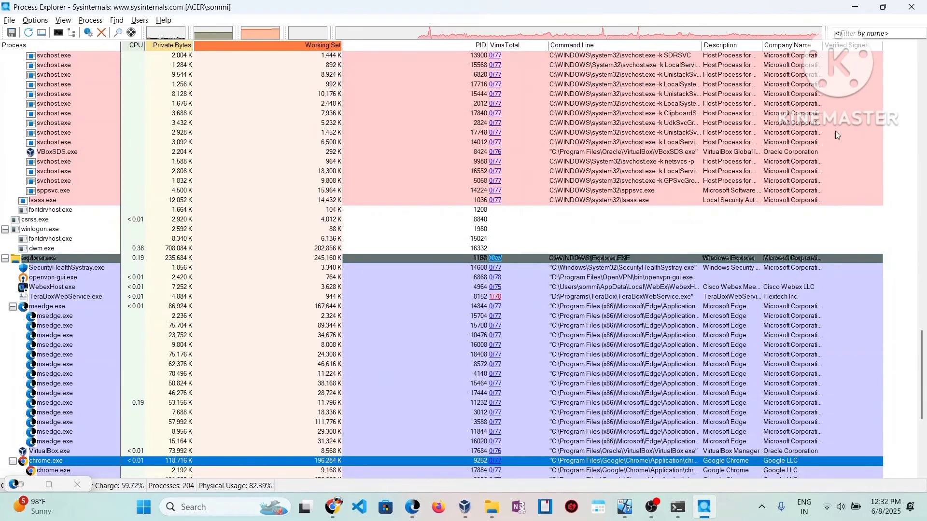
{"action": "scroll", "coordinate": [836, 131], "scroll_direction": "up", "scroll_amount": 15}
{"action": "scroll", "coordinate": [847, 95], "scroll_direction": "up", "scroll_amount": 15}
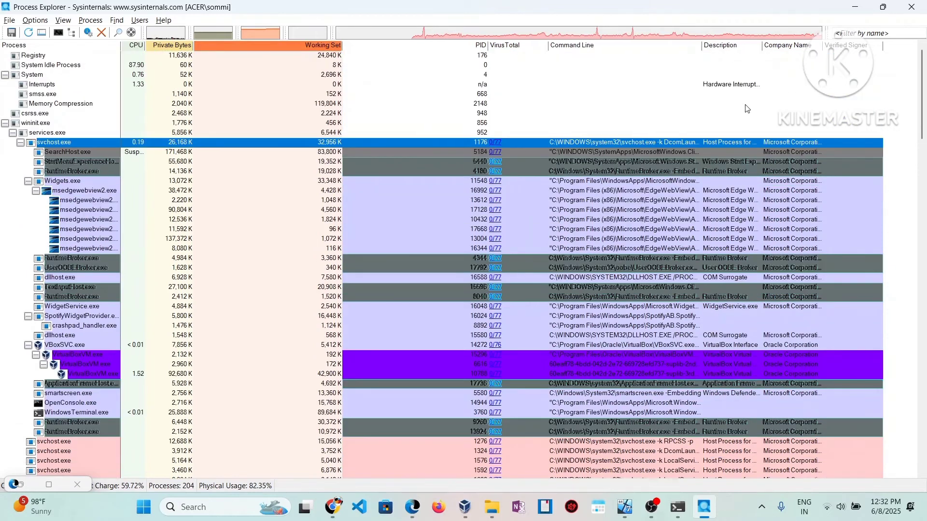
{"action": "right_click", "coordinate": [809, 143]}
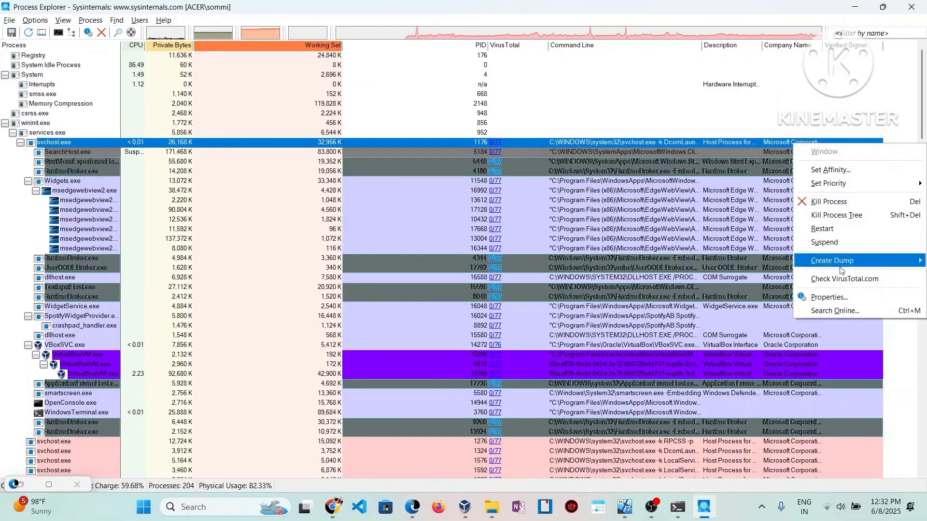
{"action": "left_click", "coordinate": [770, 163]}
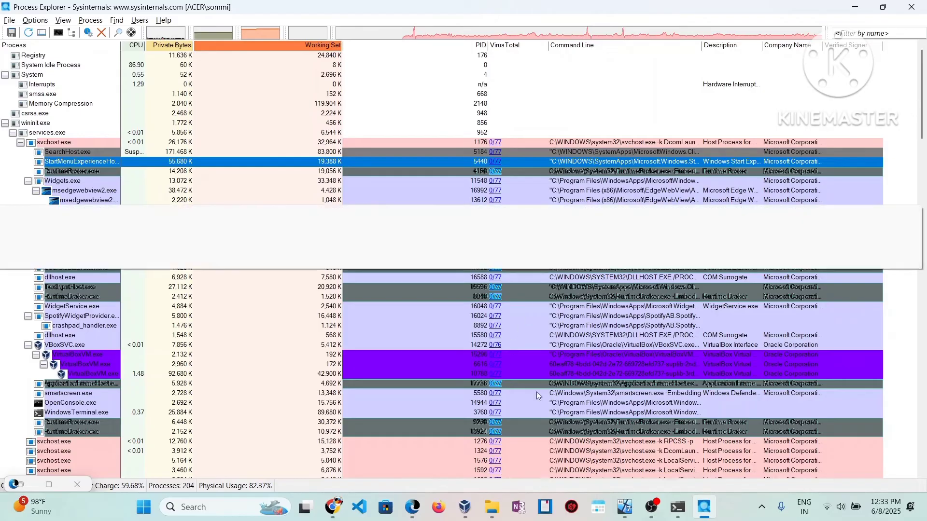
Step: Scan the service processes for missing or unfamiliar company names and descriptions, comparing them with their VirusTotal results and command lines
{"action": "scroll", "coordinate": [595, 358], "scroll_direction": "down", "scroll_amount": 11}
{"action": "left_click", "coordinate": [661, 431]}
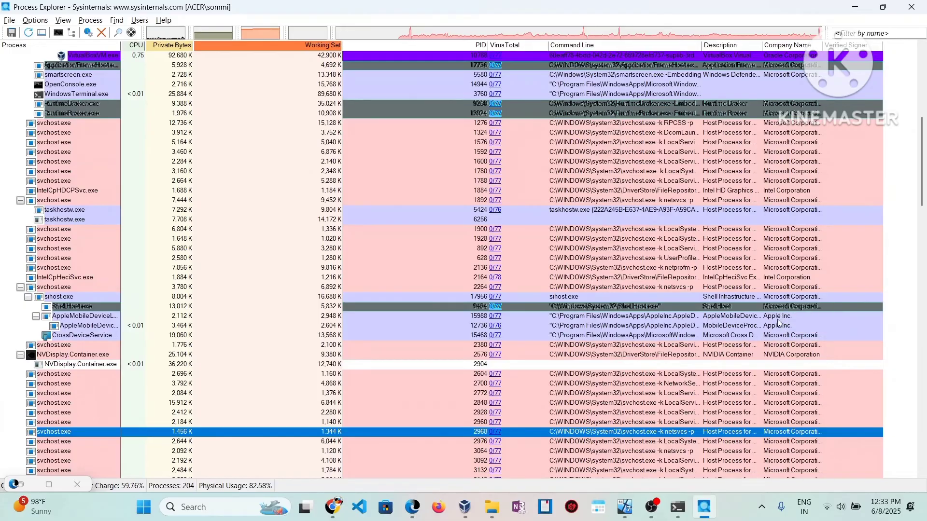
{"action": "scroll", "coordinate": [780, 328], "scroll_direction": "down", "scroll_amount": 15}
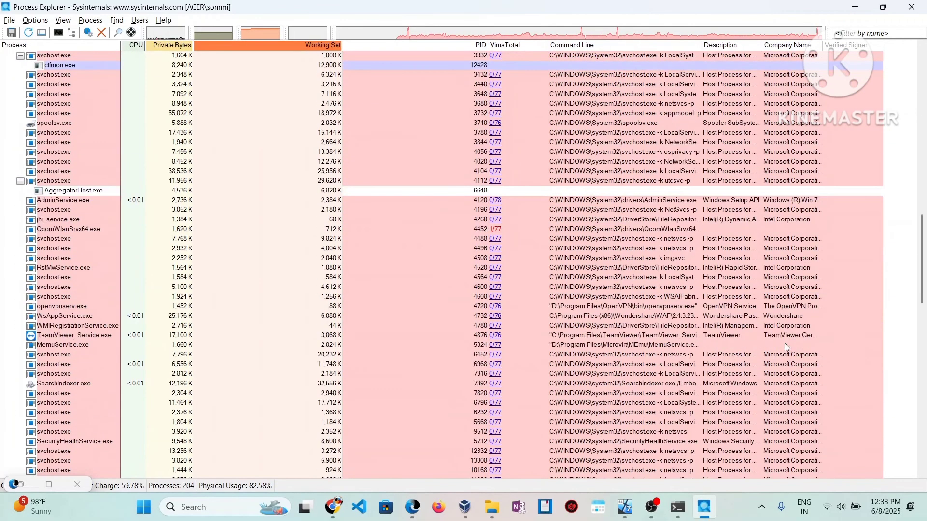
{"action": "scroll", "coordinate": [784, 343], "scroll_direction": "down", "scroll_amount": 6}
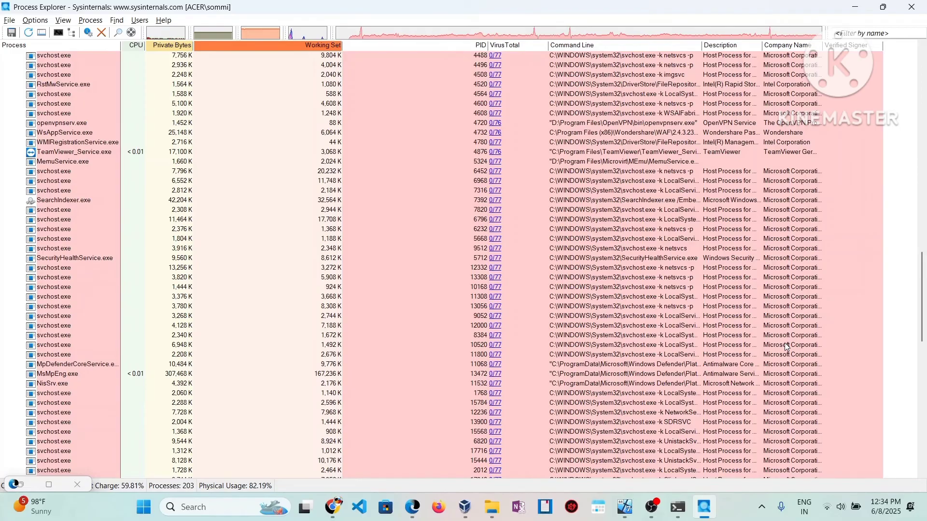
{"action": "scroll", "coordinate": [569, 235], "scroll_direction": "up", "scroll_amount": 8}
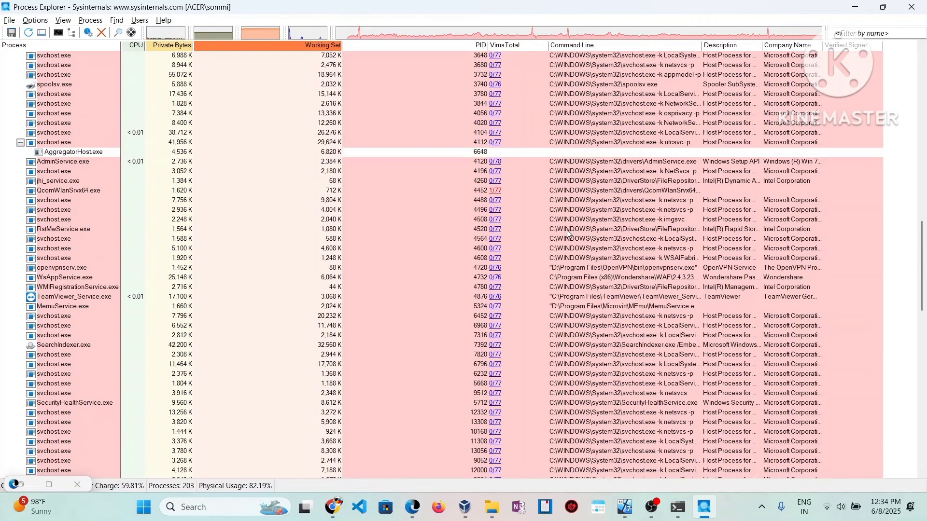
{"action": "scroll", "coordinate": [576, 225], "scroll_direction": "up", "scroll_amount": 9}
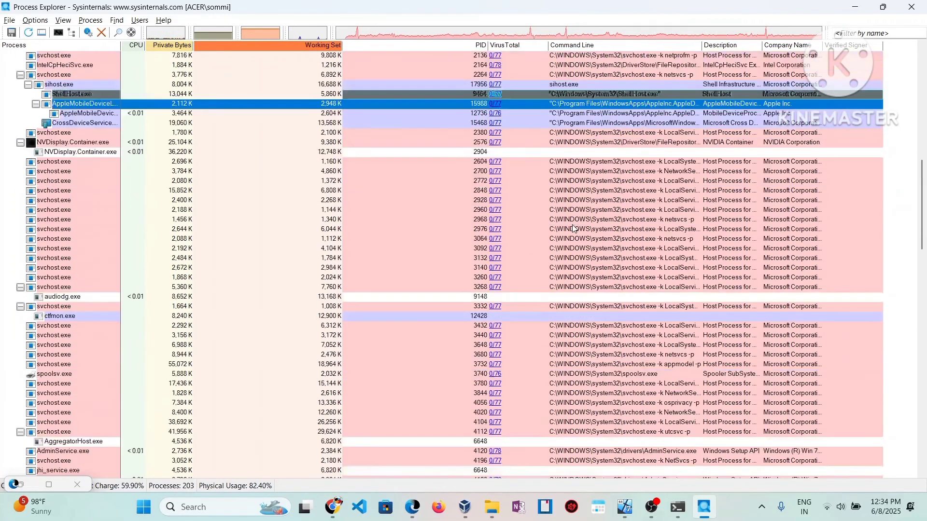
{"action": "scroll", "coordinate": [574, 227], "scroll_direction": "down", "scroll_amount": 9}
{"action": "scroll", "coordinate": [574, 229], "scroll_direction": "up", "scroll_amount": 15}
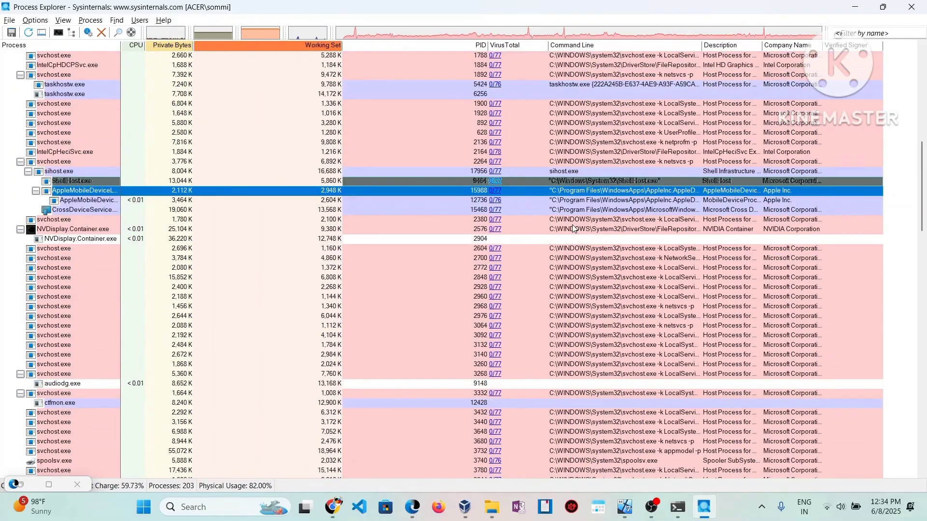
{"action": "scroll", "coordinate": [573, 229], "scroll_direction": "up", "scroll_amount": 8}
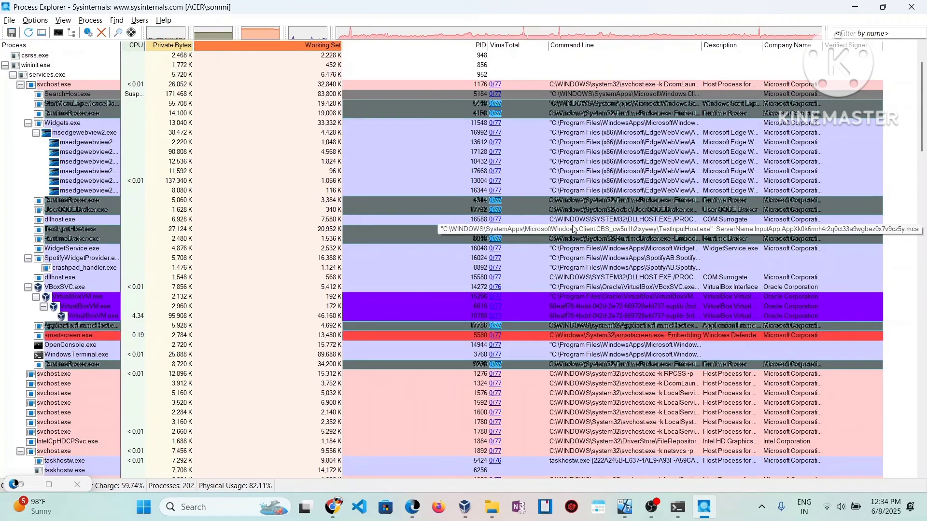
{"action": "scroll", "coordinate": [573, 229], "scroll_direction": "down", "scroll_amount": 4}
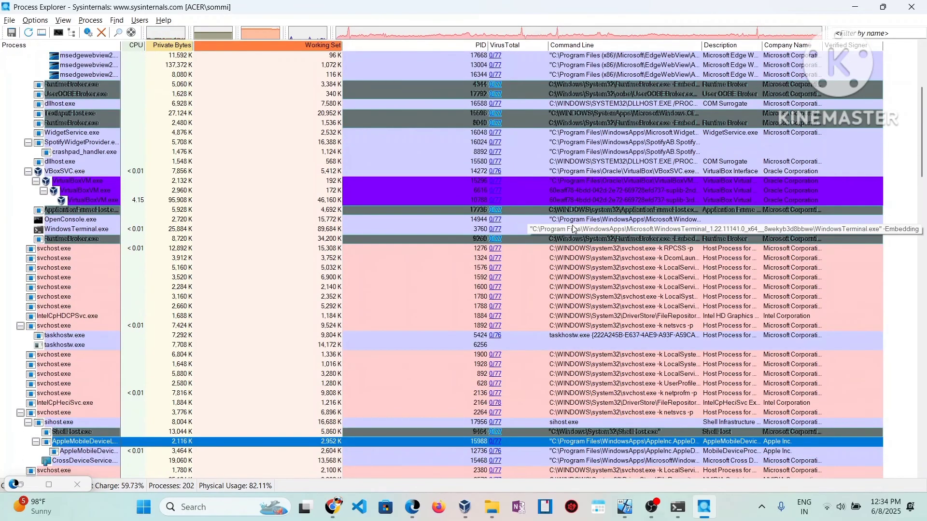
{"action": "scroll", "coordinate": [573, 229], "scroll_direction": "down", "scroll_amount": 13}
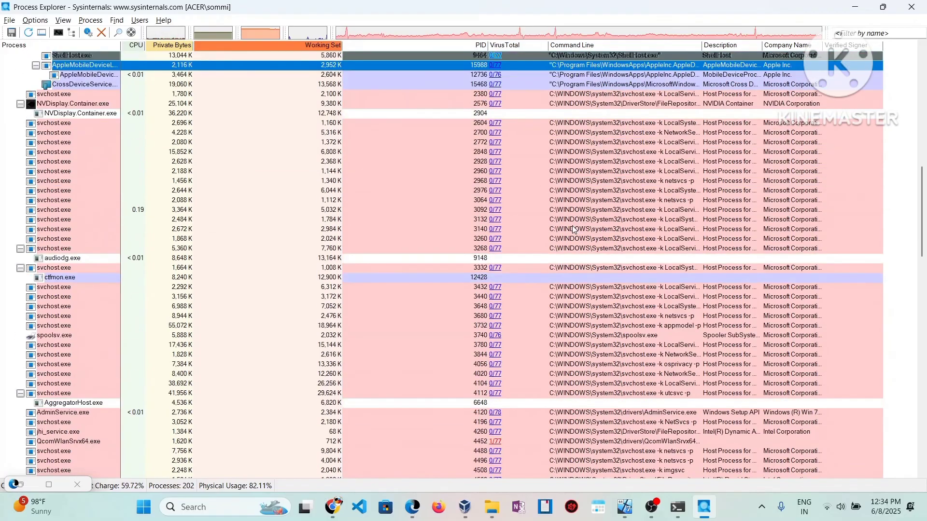
{"action": "scroll", "coordinate": [573, 228], "scroll_direction": "down", "scroll_amount": 10}
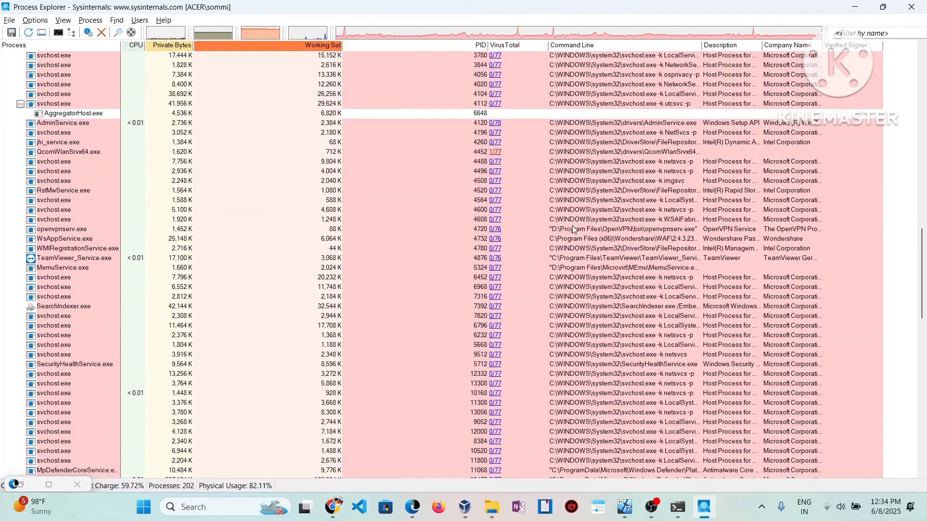